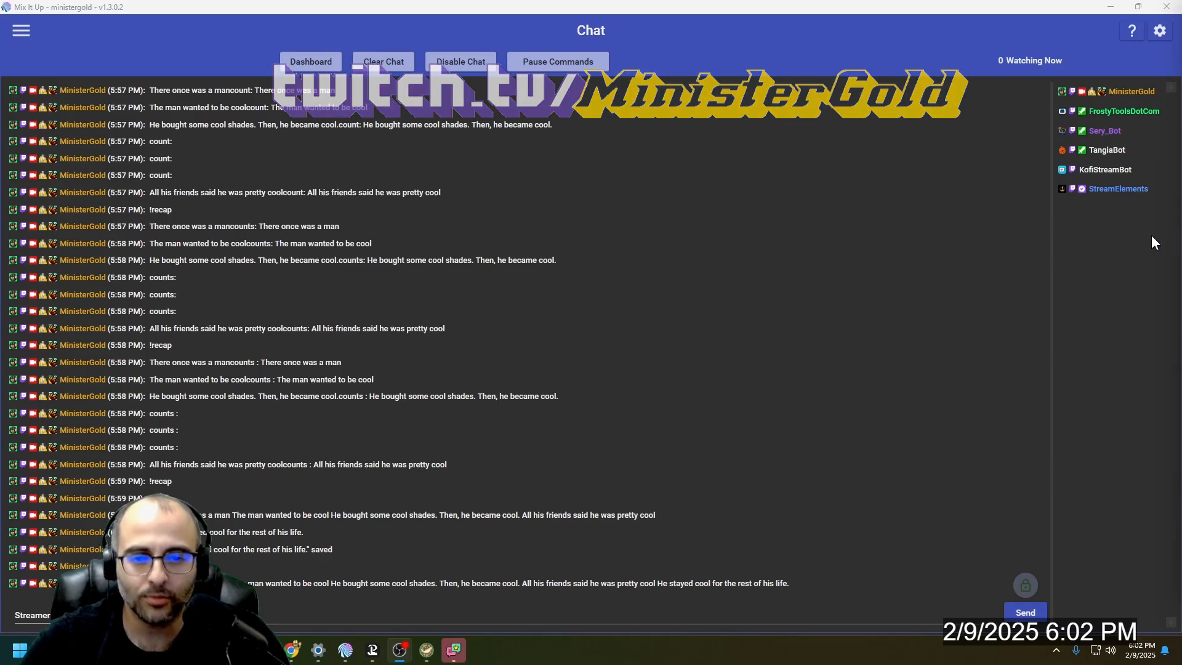
- Open the About page to check the application's version
click(22, 30)
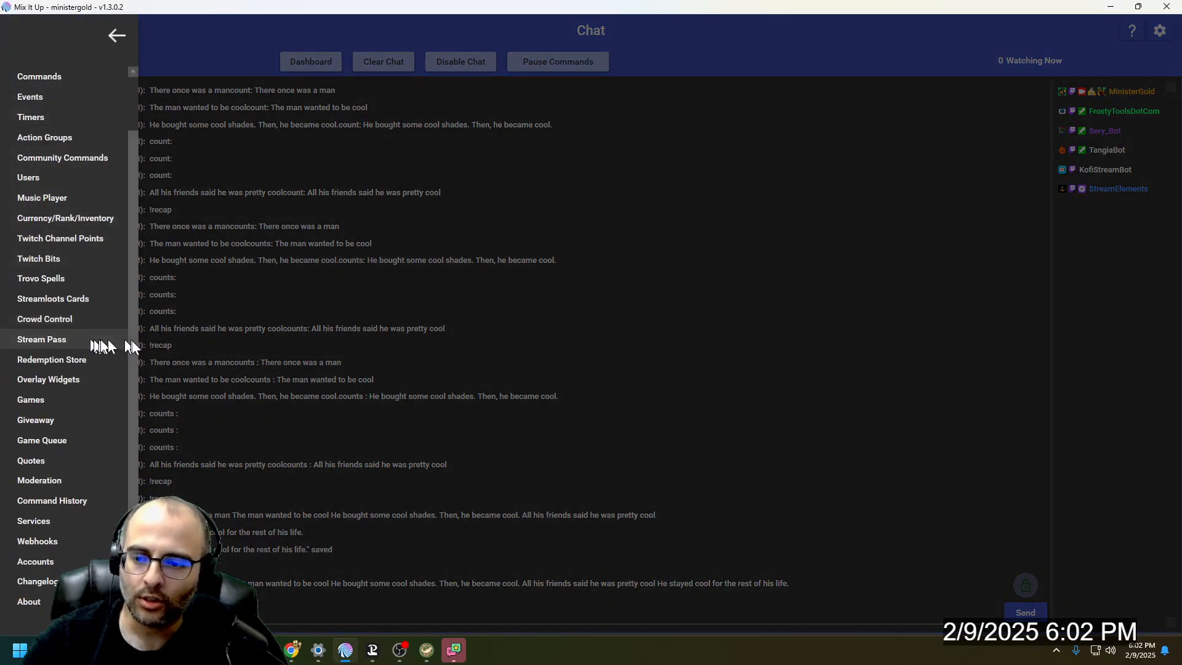
click(36, 595)
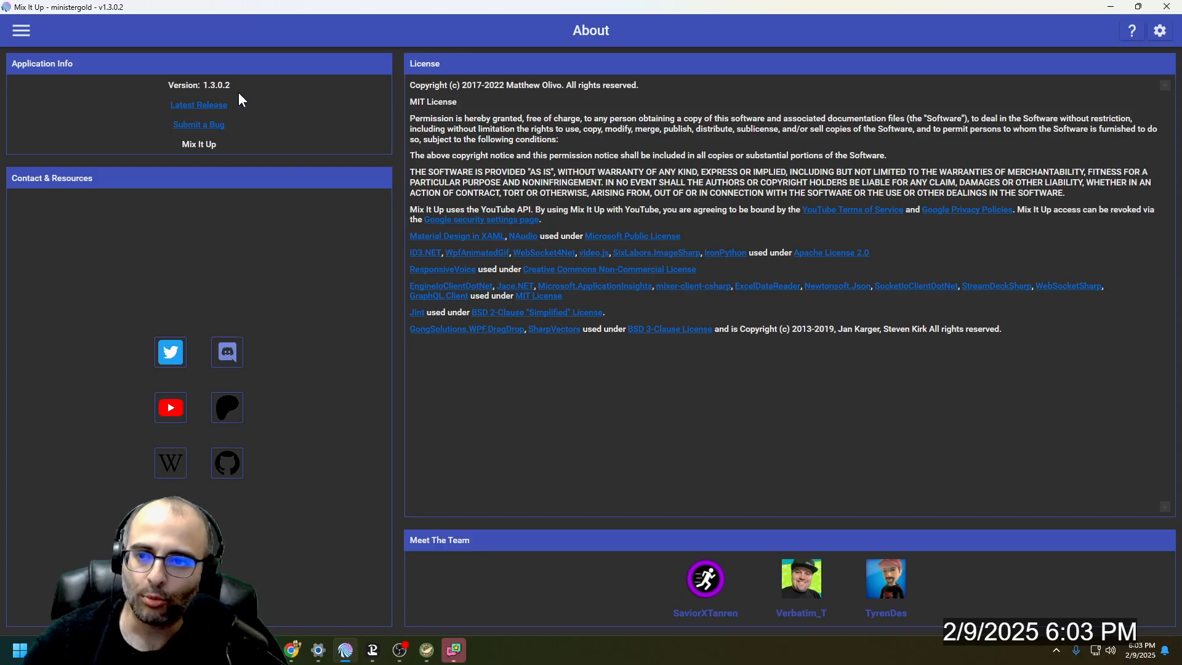
- Filter the chat commands by "story", expand the Lore group and open the Story command for editing
click(20, 32)
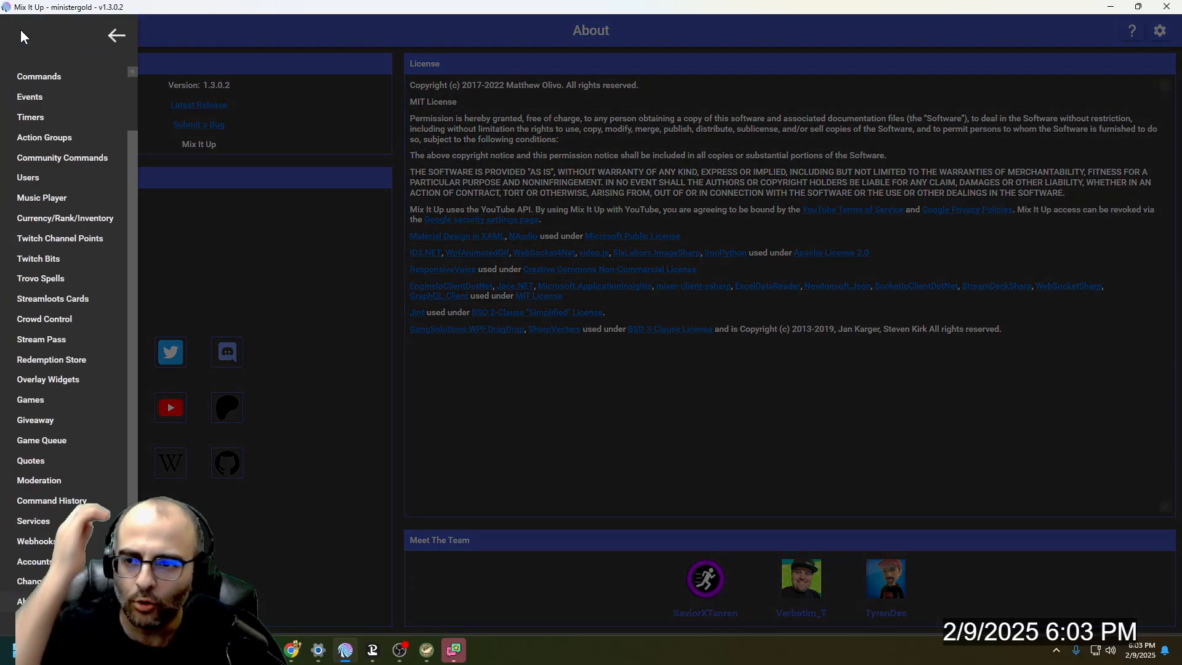
click(49, 85)
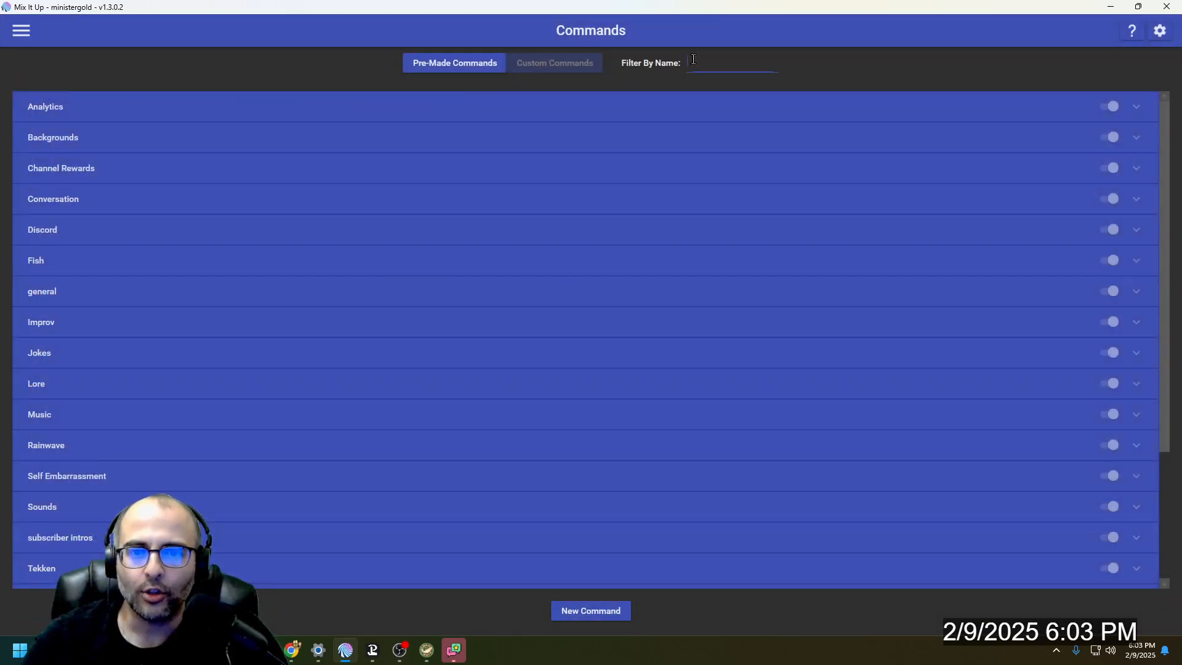
text(story)
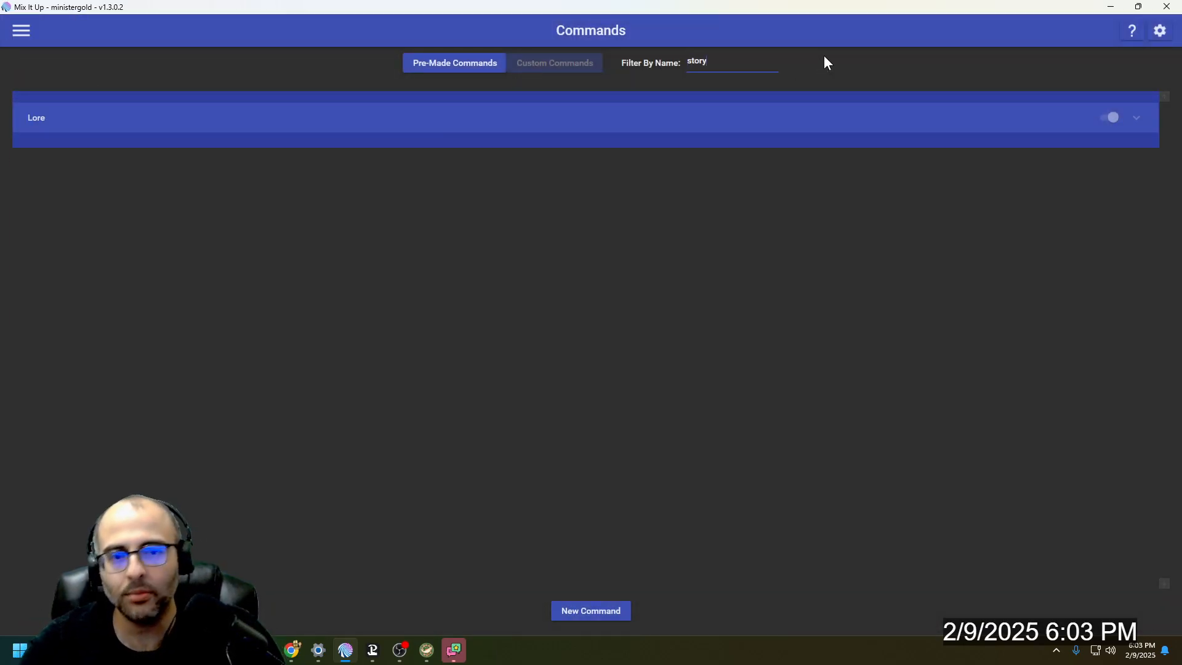
click(797, 118)
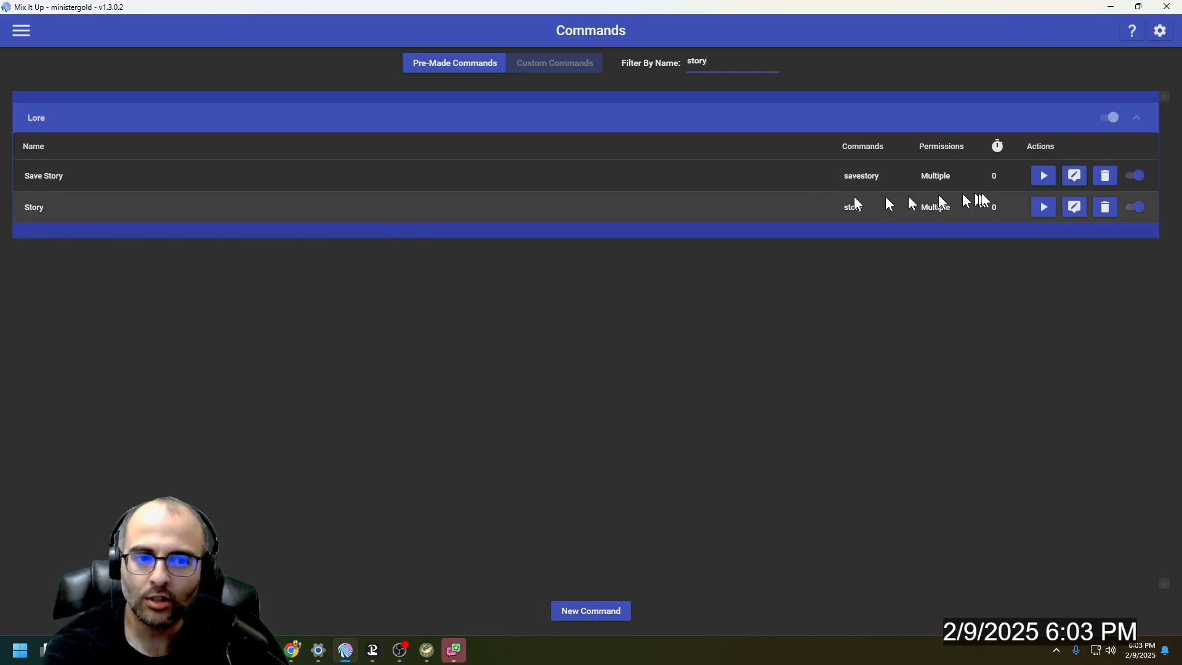
click(1074, 207)
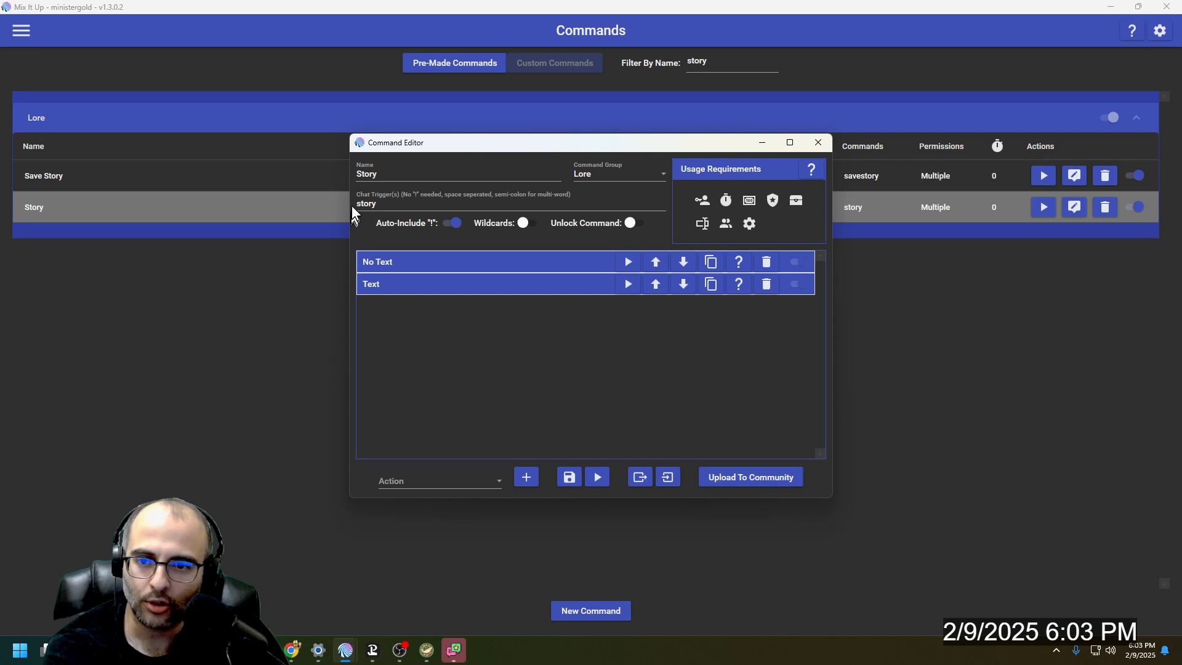
- Review the Story command's role requirements and the clause and chat message inside its No Text conditional
click(703, 203)
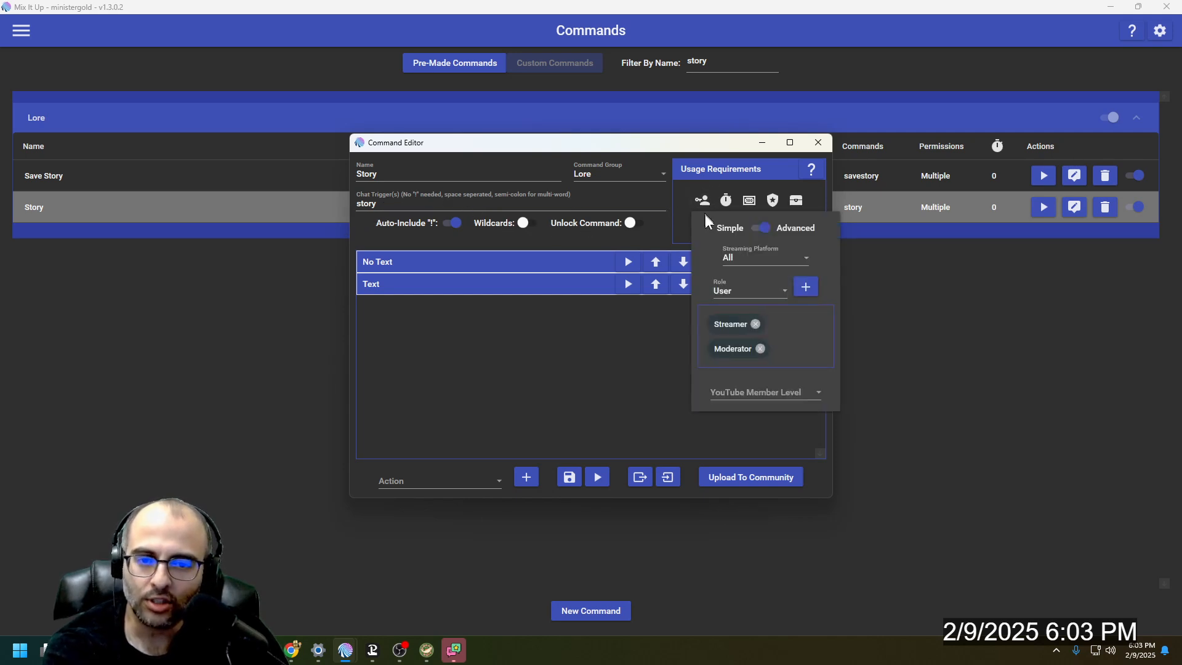
click(519, 354)
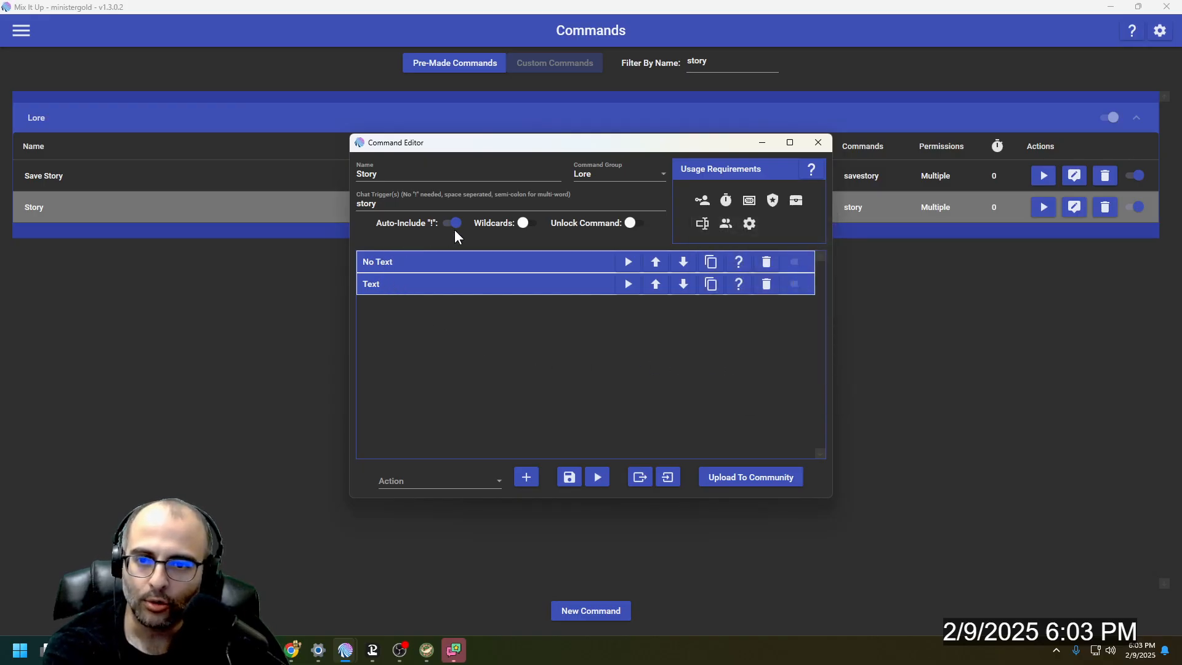
click(442, 261)
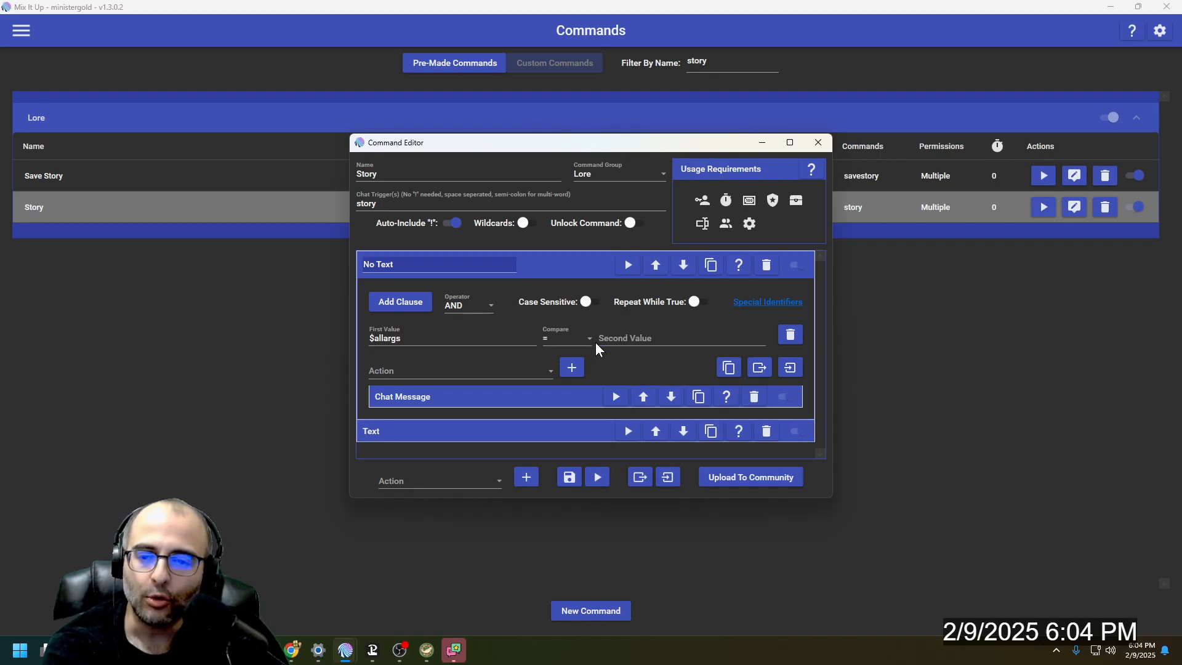
click(475, 400)
scroll(475, 404, down, 3)
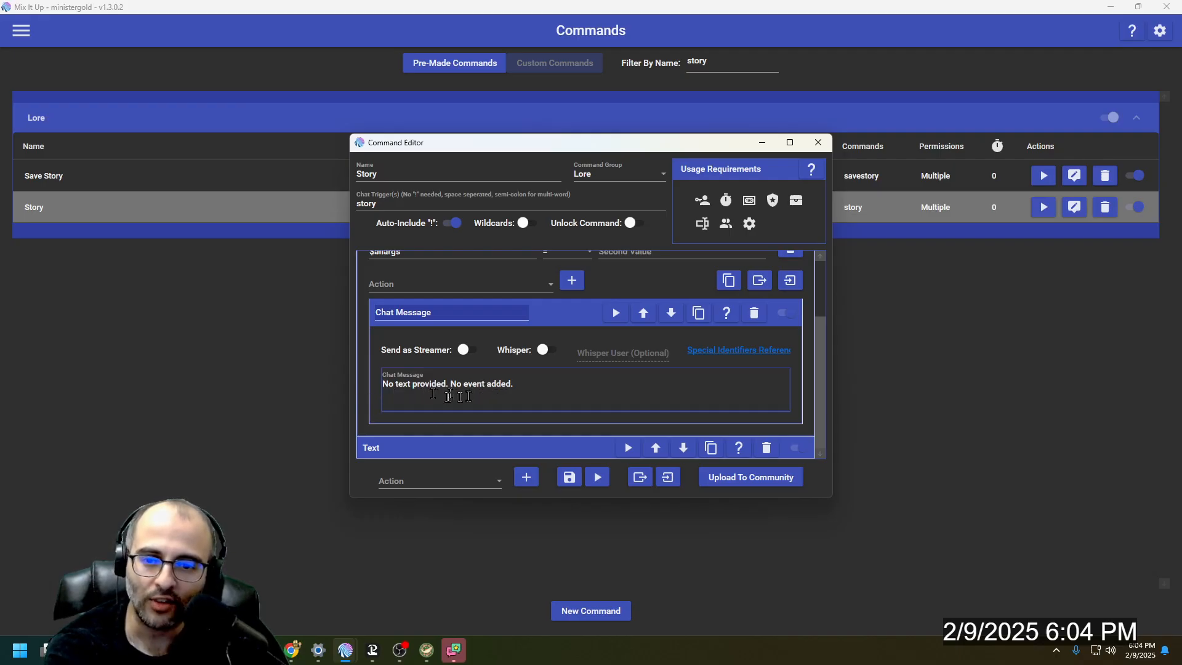
scroll(519, 392, up, 3)
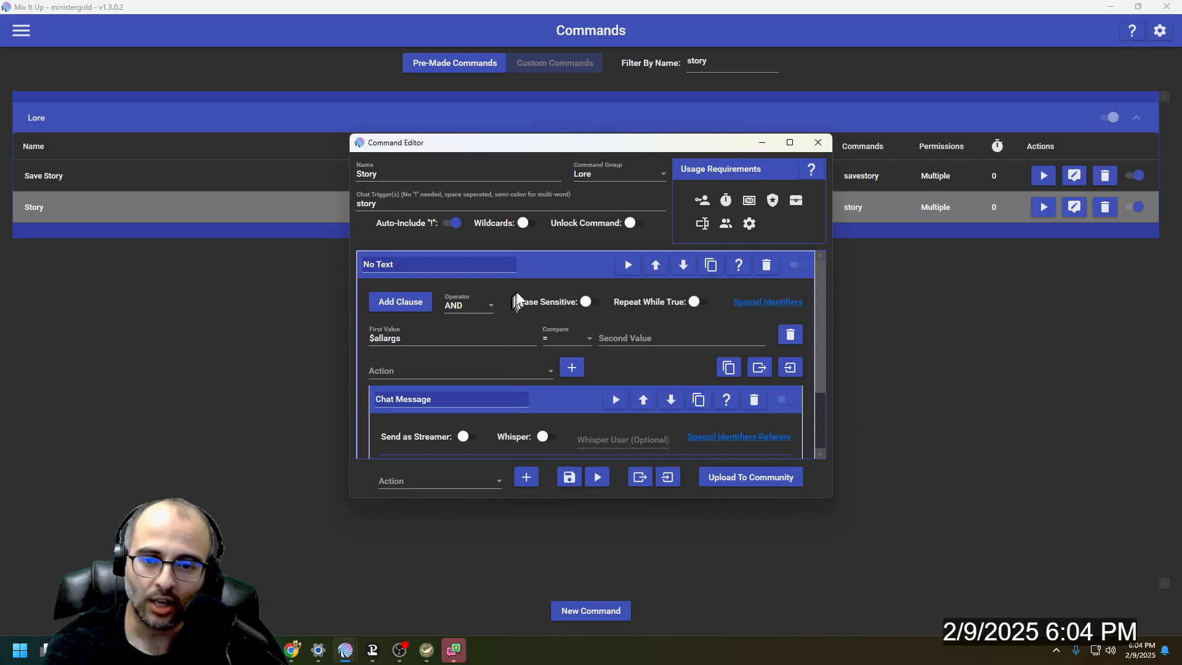
click(535, 268)
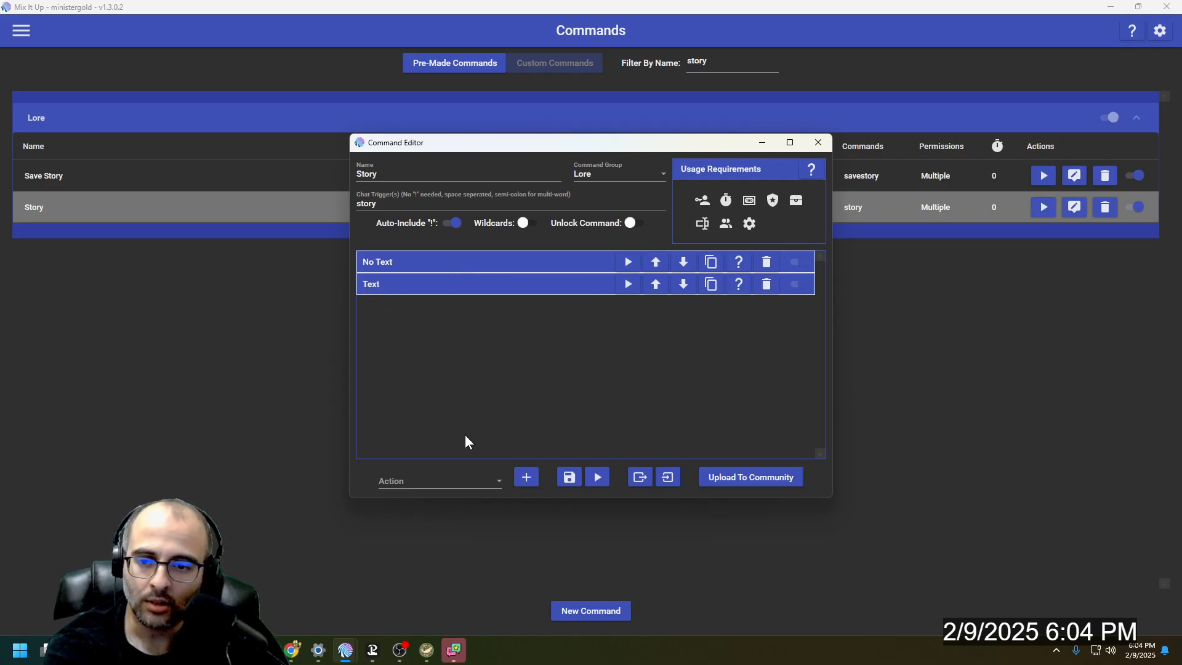
click(455, 480)
scroll(450, 369, down, 1)
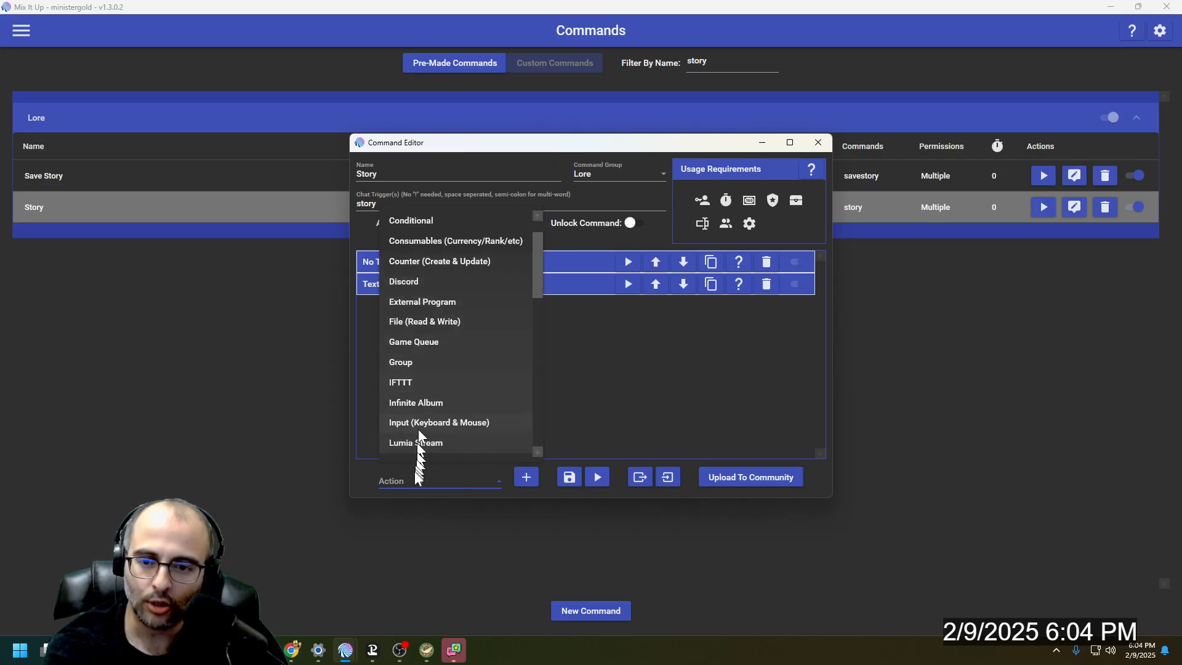
scroll(425, 280, up, 1)
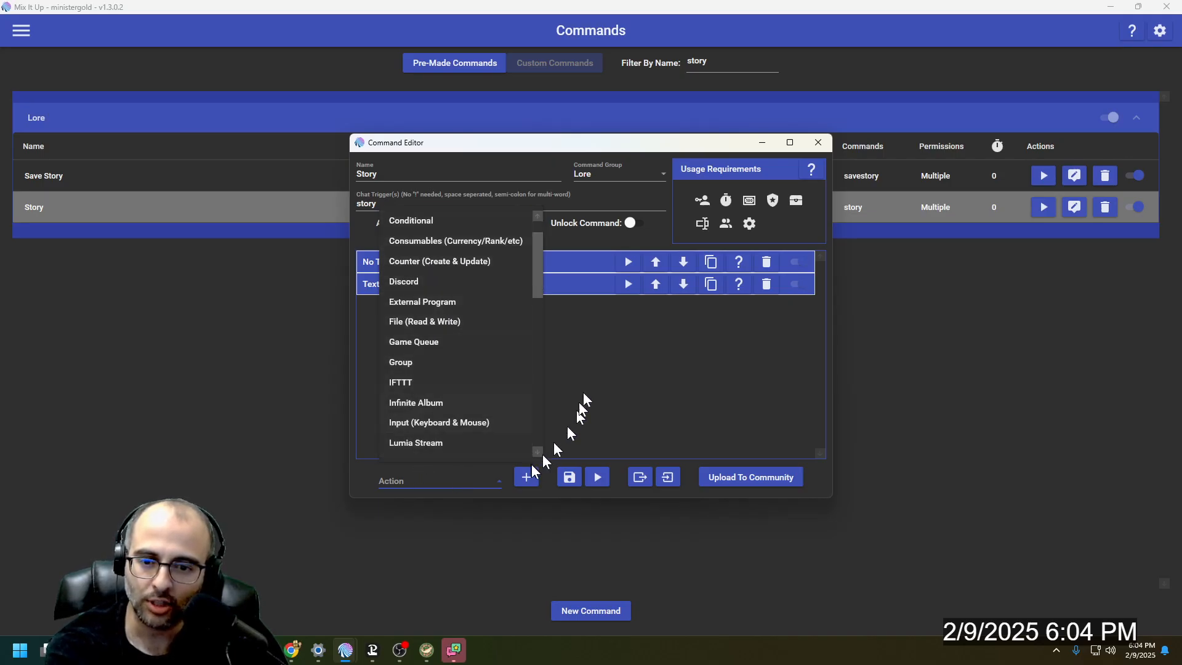
click(582, 392)
- Examine the Text conditional's clause, find the File (Read & Write) action type, and review the existing file action's append settings
click(414, 287)
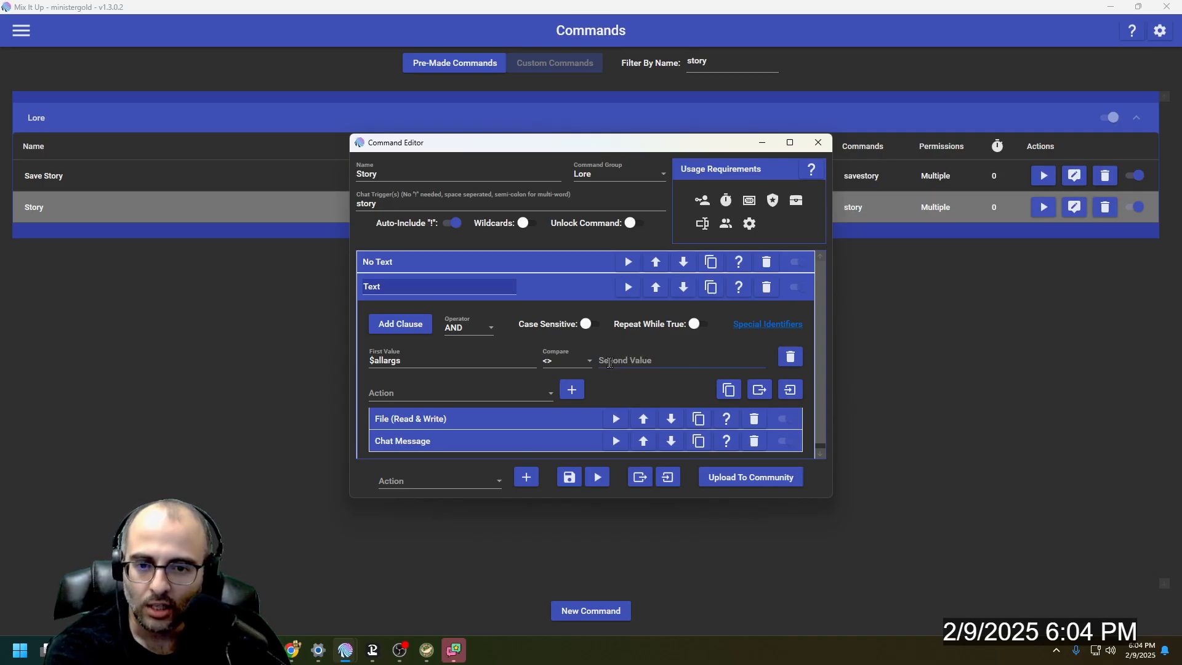
scroll(497, 383, down, 1)
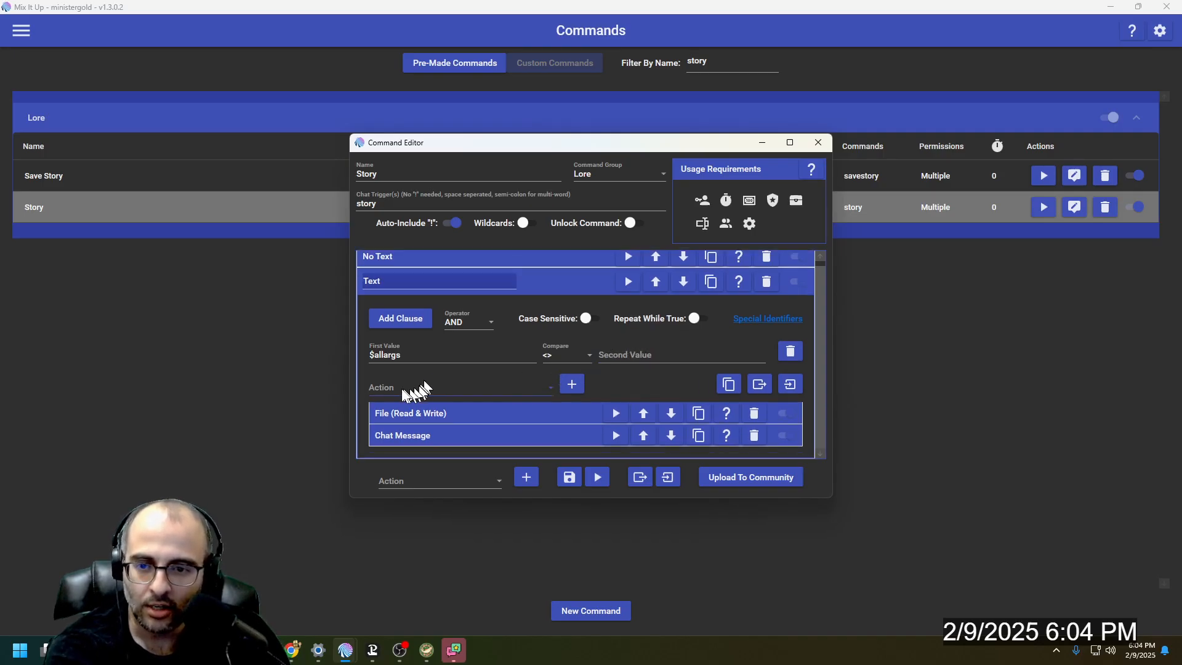
click(423, 390)
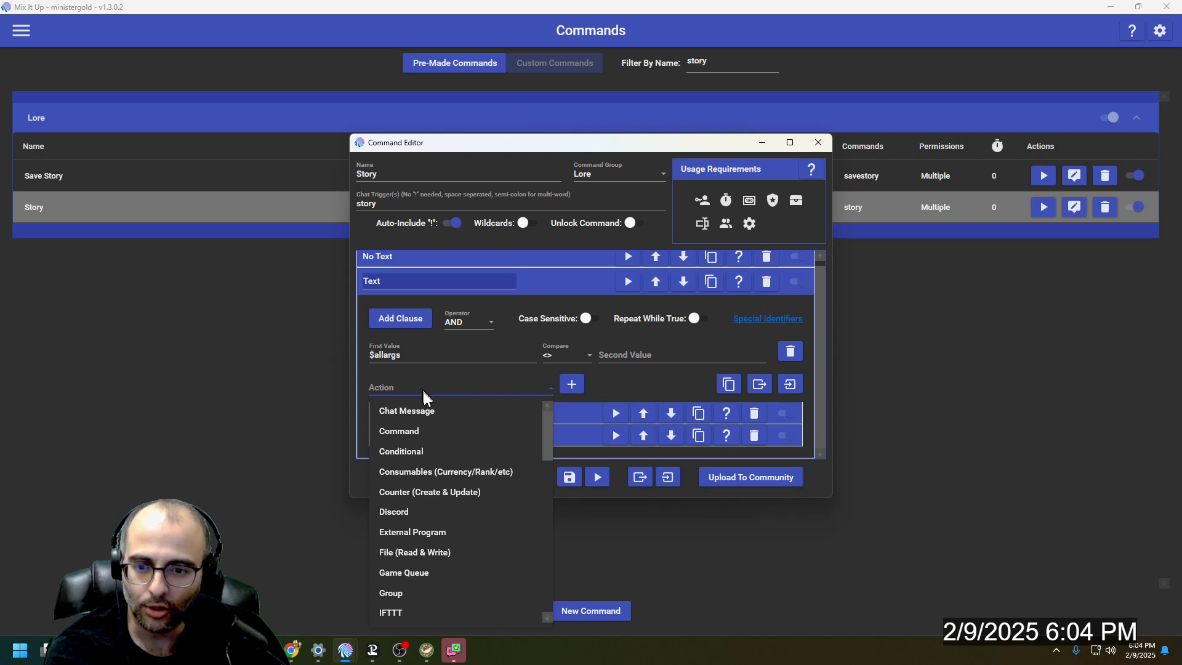
click(433, 551)
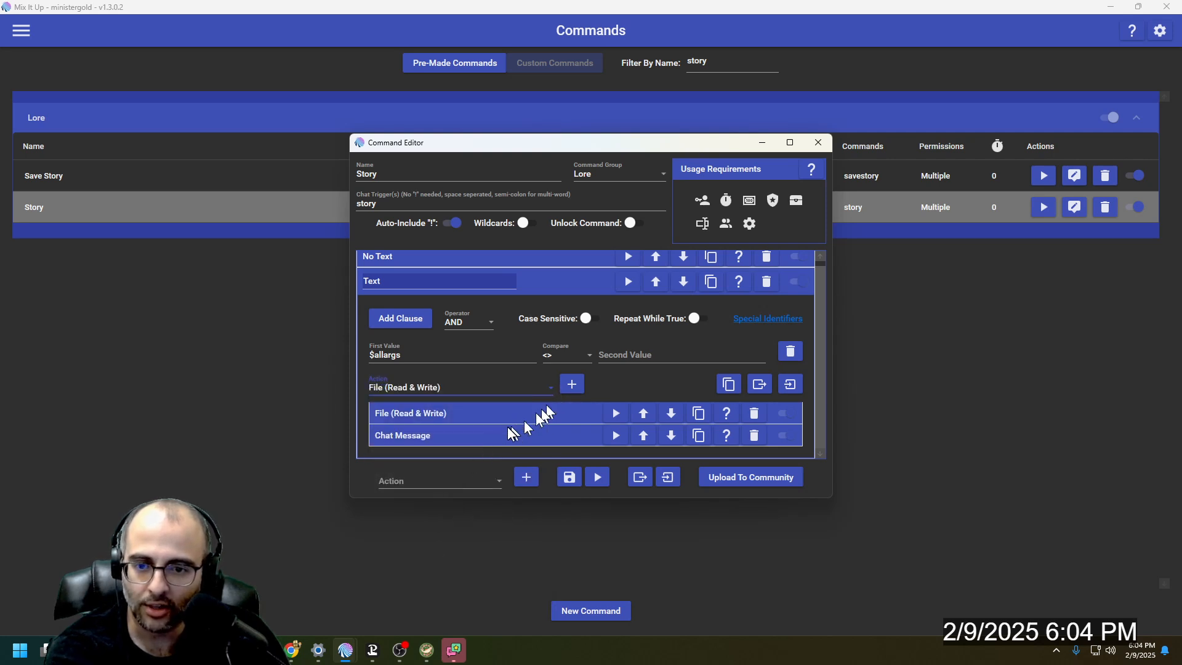
click(506, 418)
scroll(500, 386, down, 1)
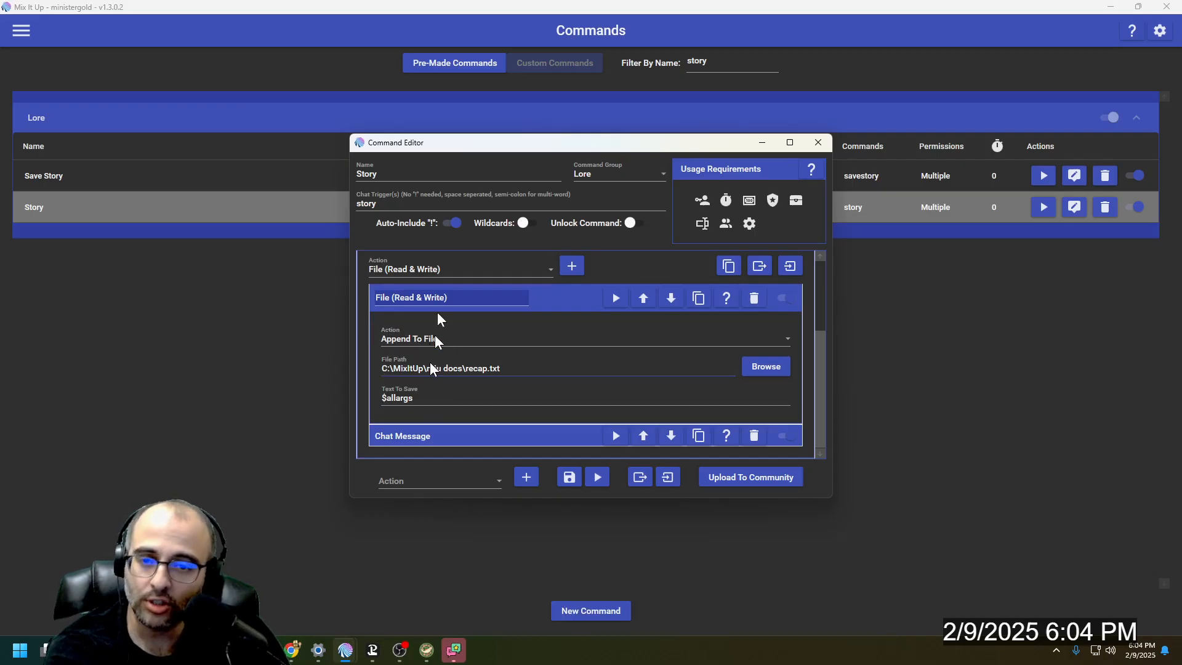
- Bring up the stream chat beside the command editor and draft a sample !story message with placeholder text
drag(518, 143, 372, 47)
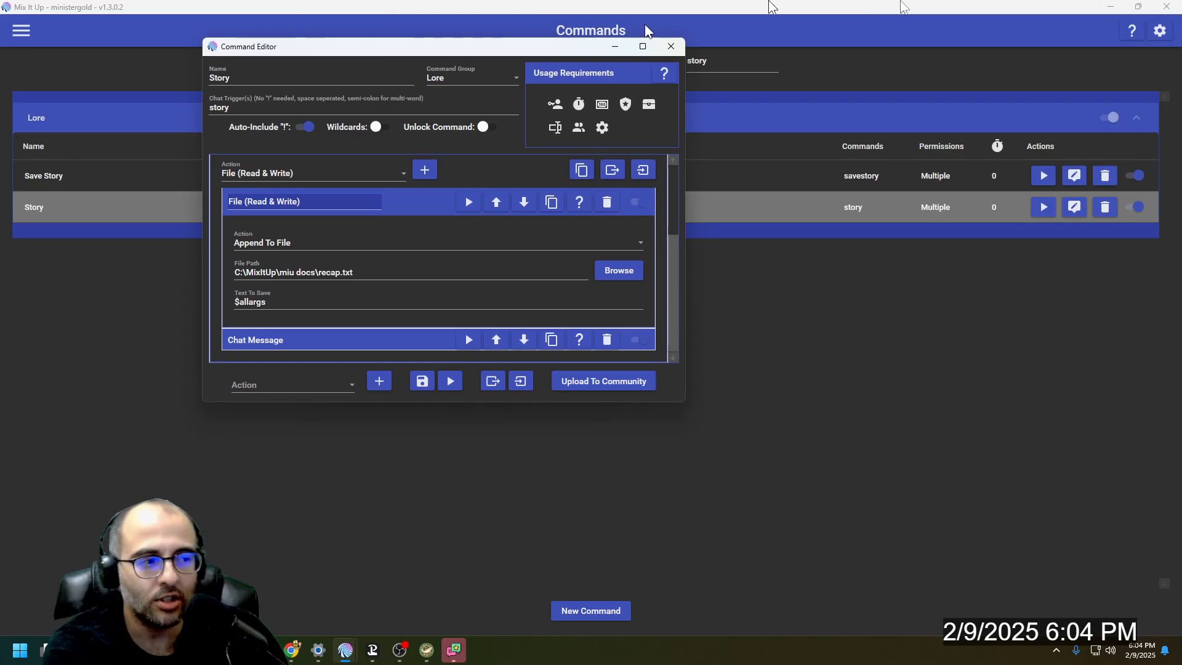
click(400, 650)
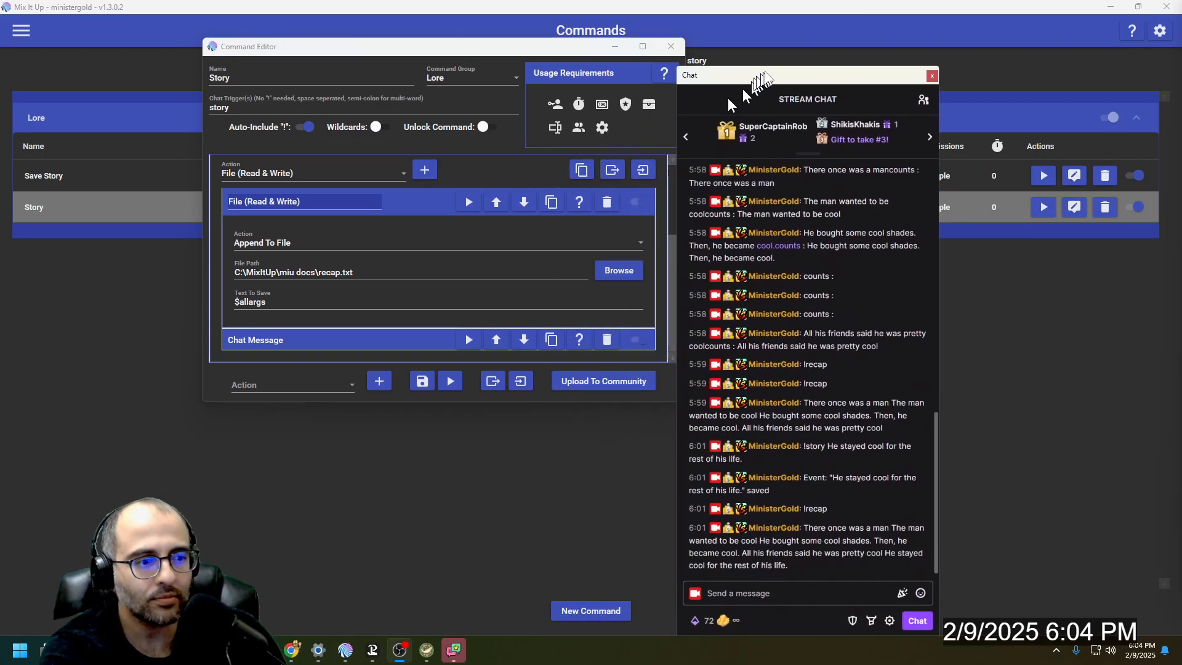
click(785, 592)
text(!story dsklgjsdlk jdsf ljfl ksjflks;kf js;lkf jsl;)
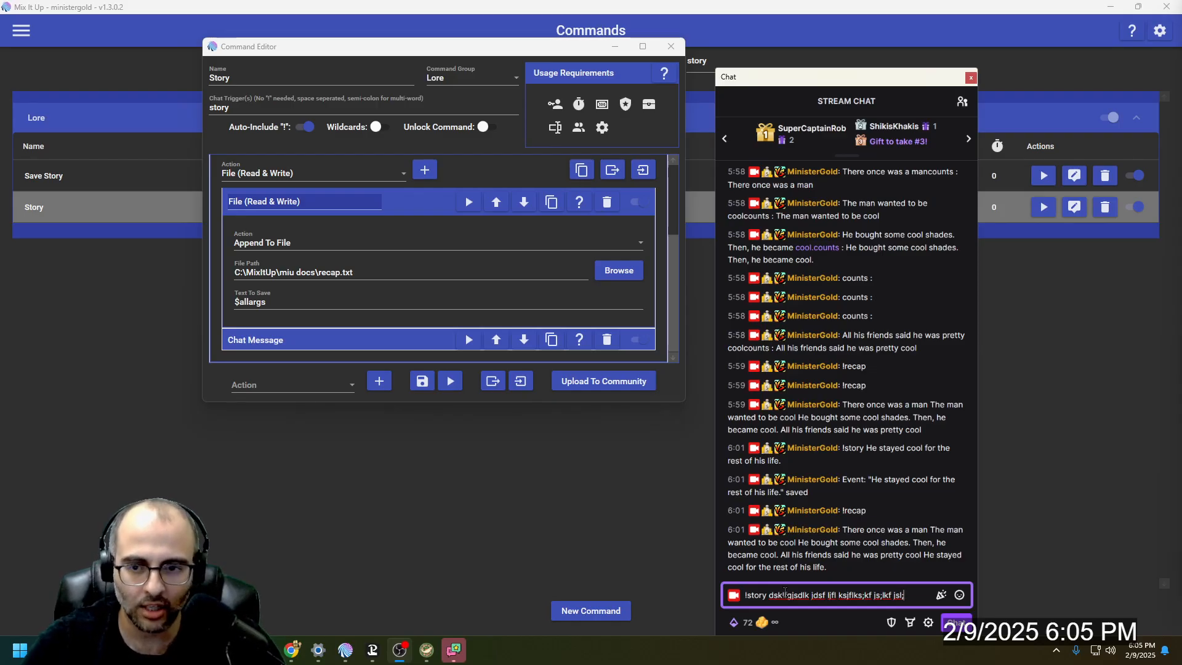
key(Return)
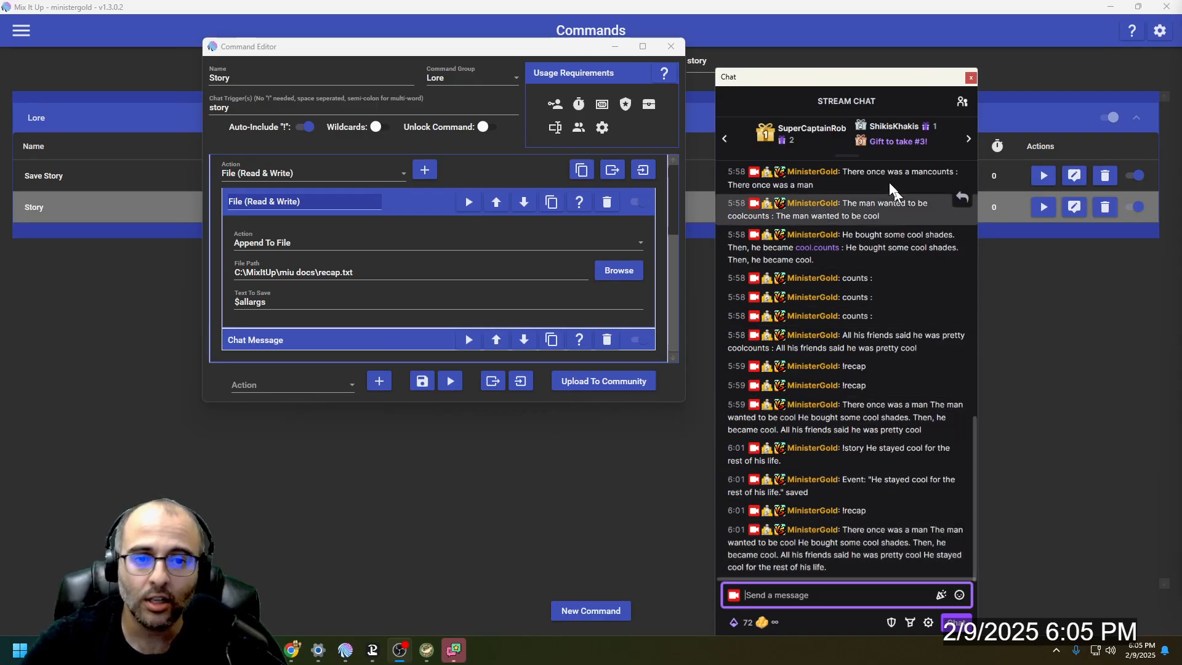
- Examine the spacing between the last two story sentences in the latest recap message in stream chat
drag(801, 45, 798, 34)
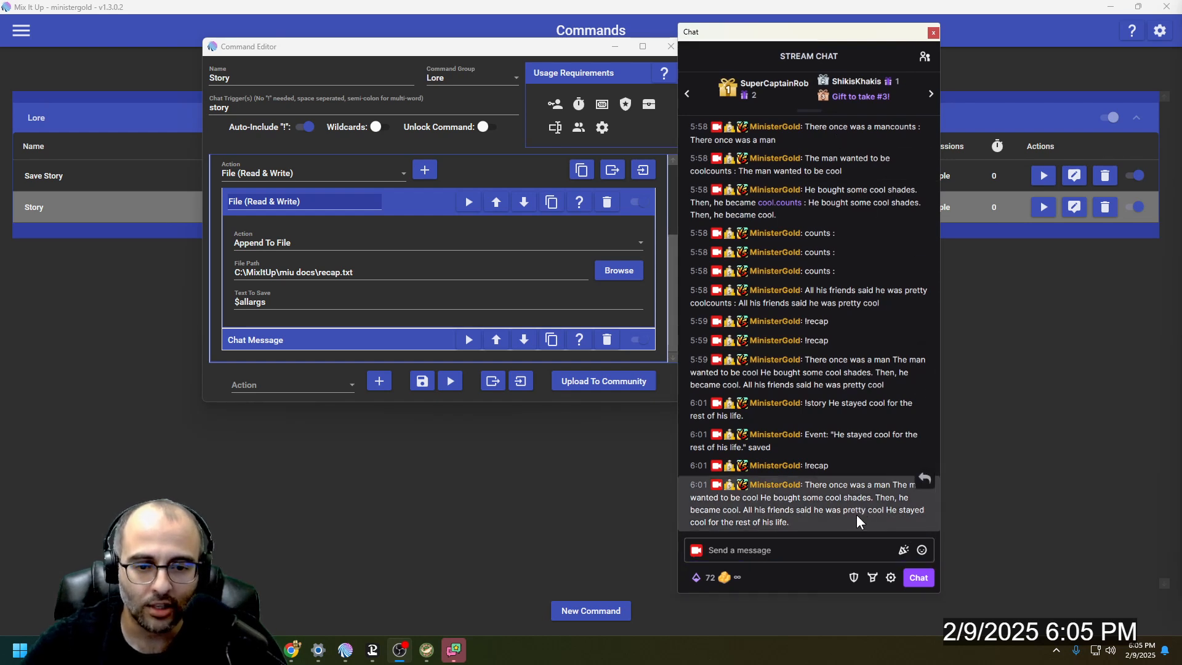
double_click(891, 509)
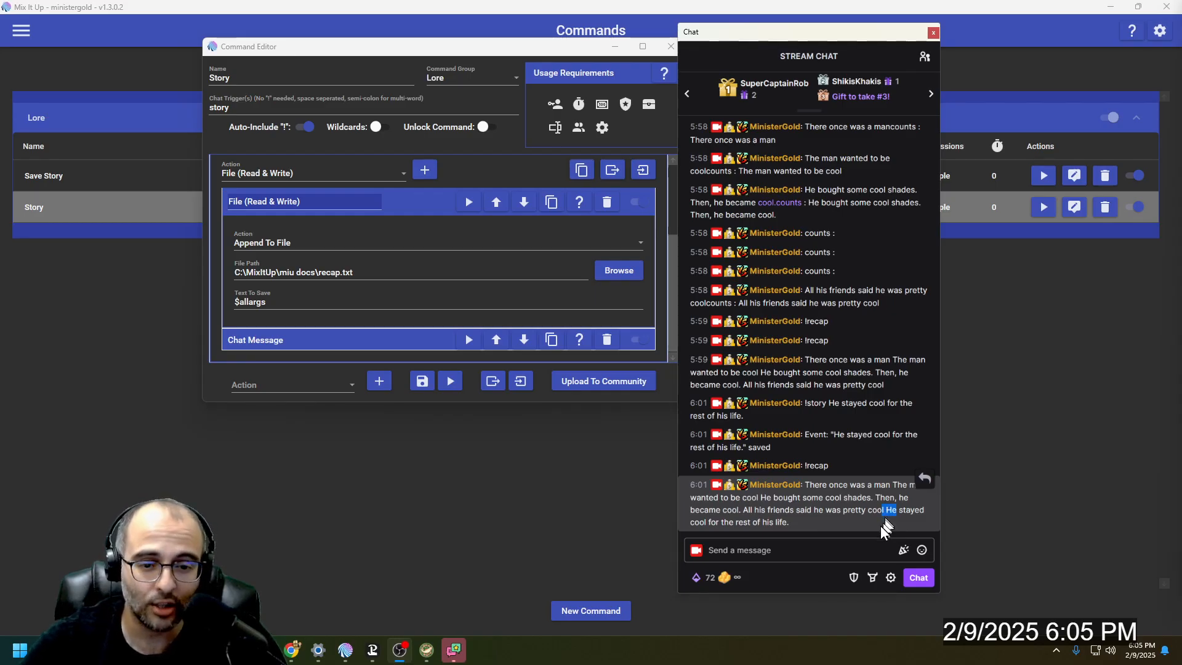
click(890, 512)
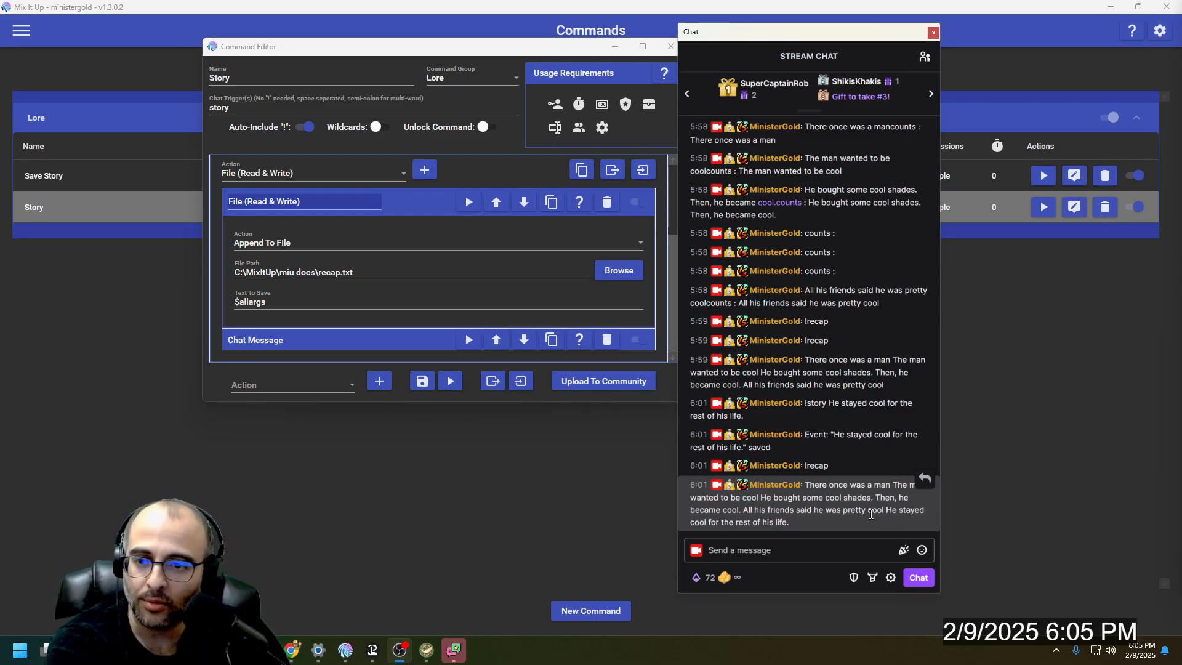
- Review the Text conditional's Chat Message action, including its message text and where its type is found among the available actions
click(404, 202)
click(296, 339)
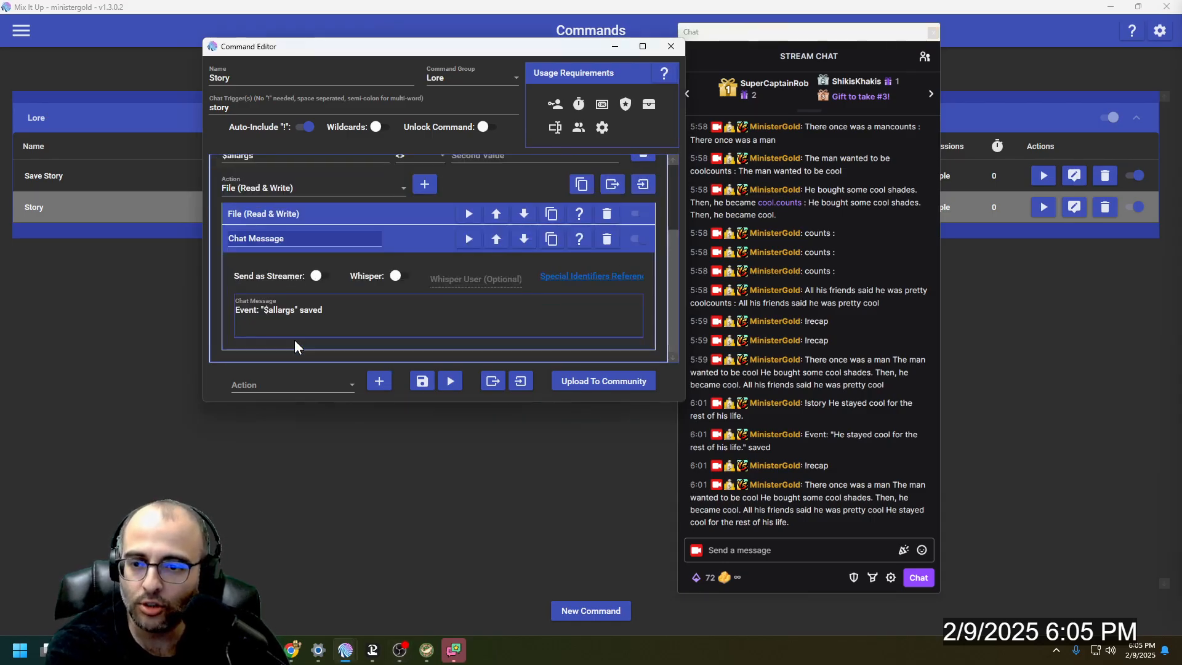
click(307, 191)
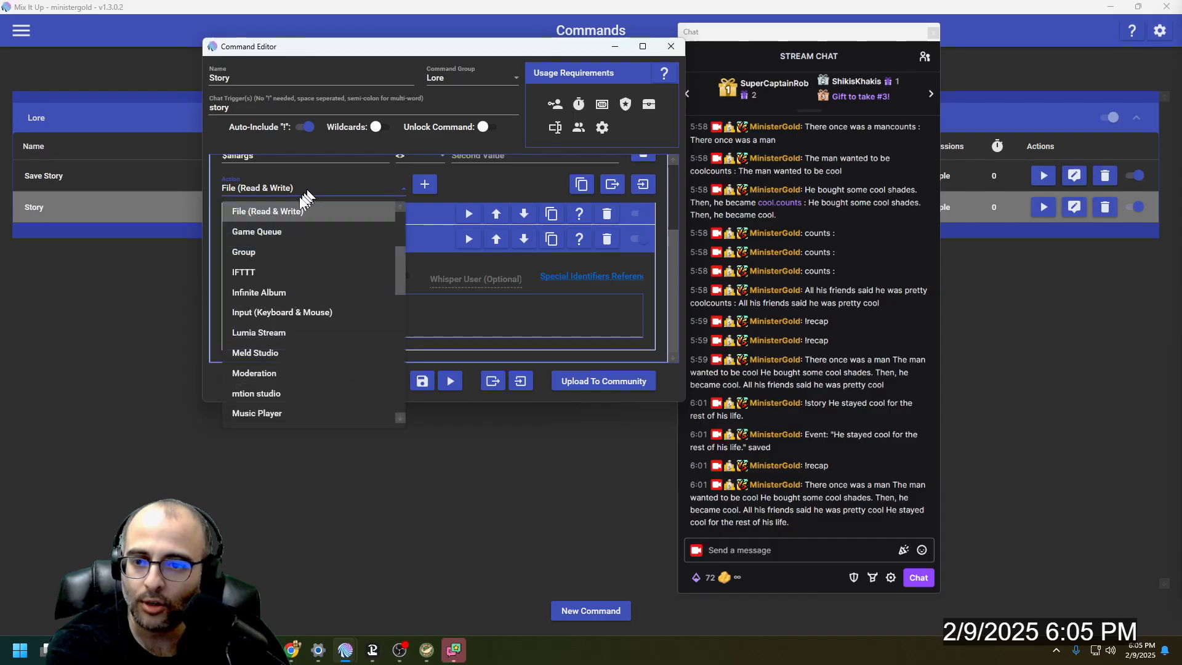
scroll(290, 258, up, 3)
click(287, 214)
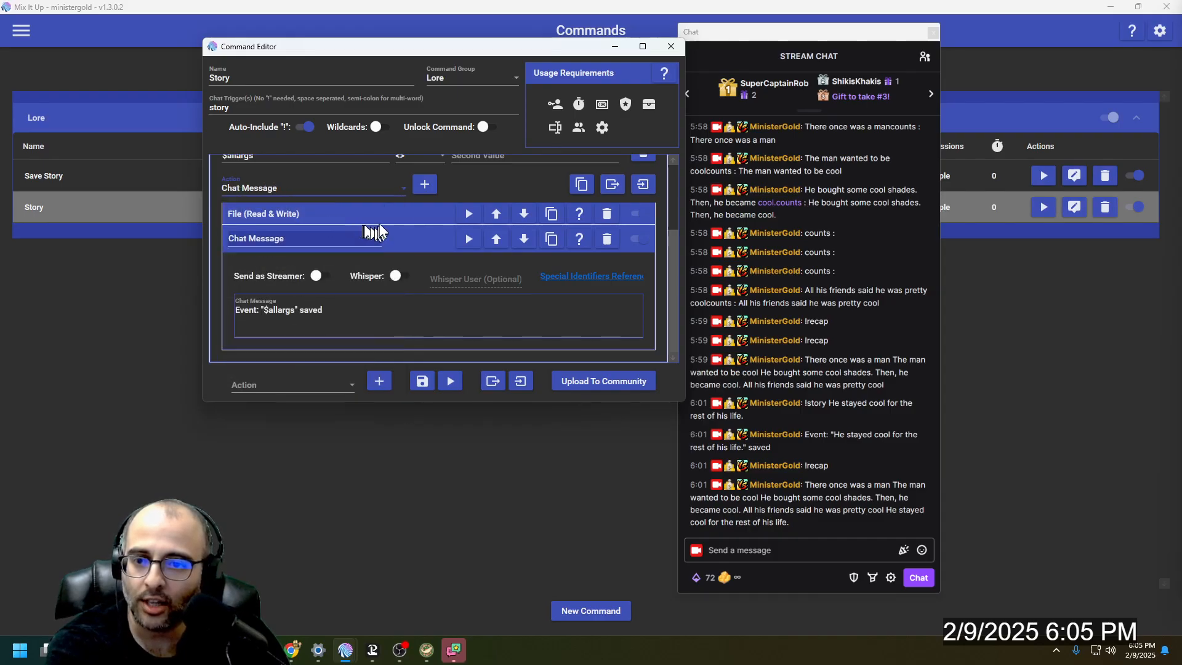
scroll(394, 246, up, 2)
scroll(397, 249, down, 4)
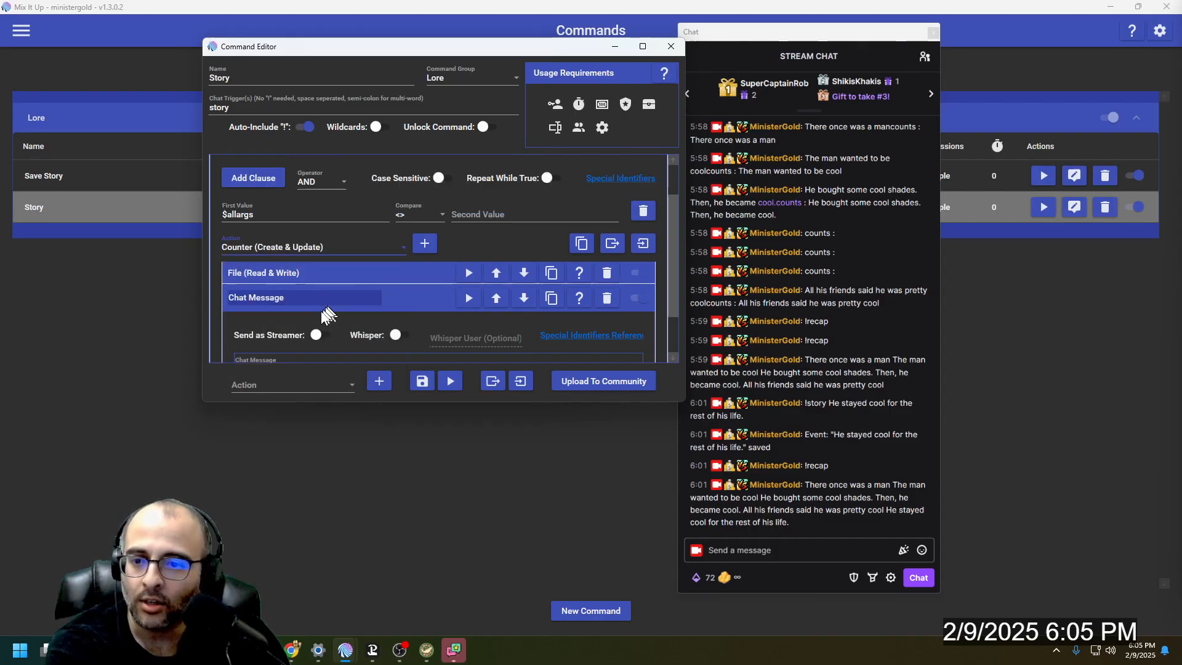
scroll(322, 325, down, 2)
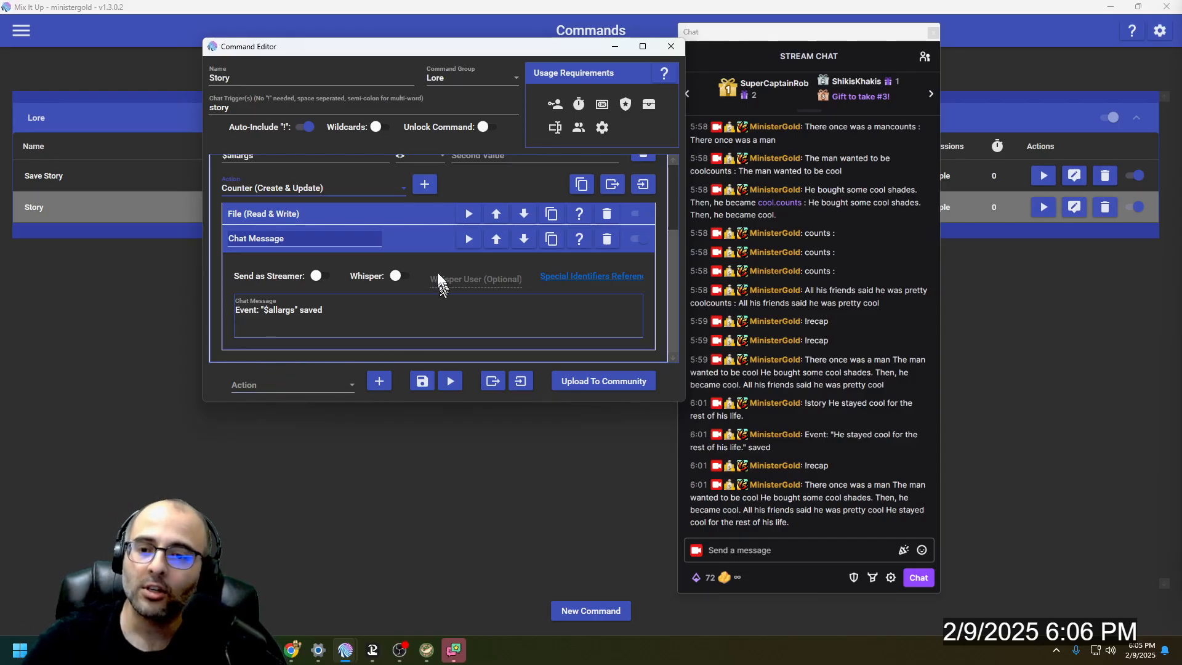
- Collapse the Text conditional and close the Story command's editor
click(414, 240)
click(406, 197)
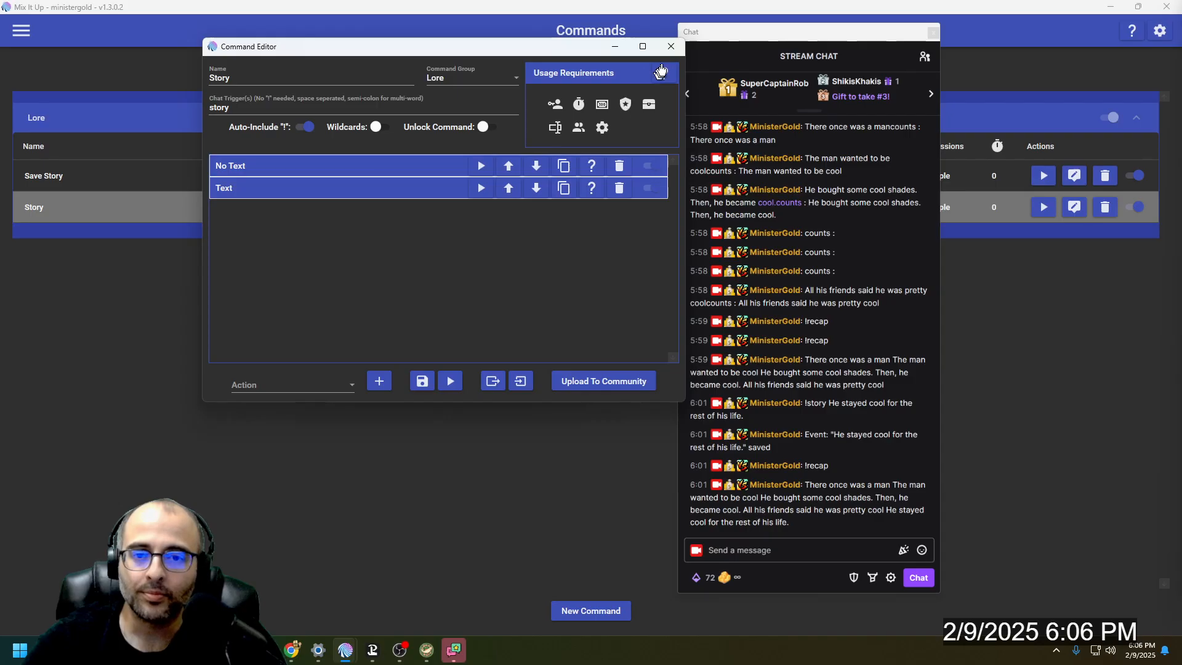
click(671, 46)
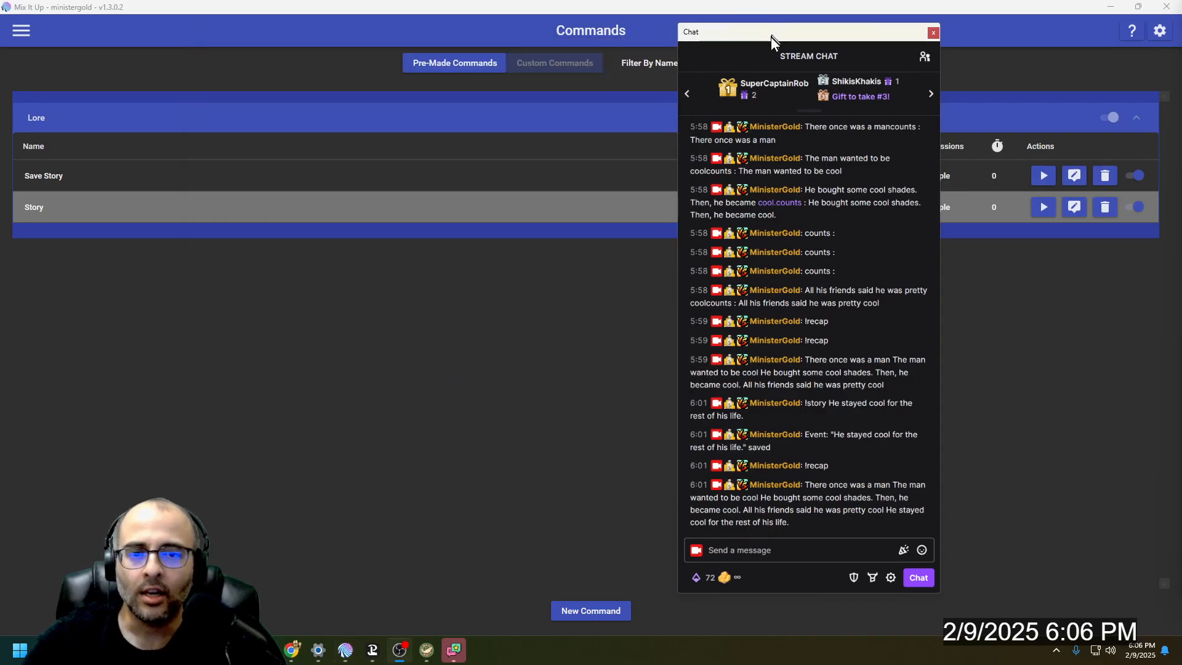
- Move the stream chat aside, filter the commands by "recap" and open the Recap command for editing
drag(771, 37, 960, 50)
double_click(746, 62)
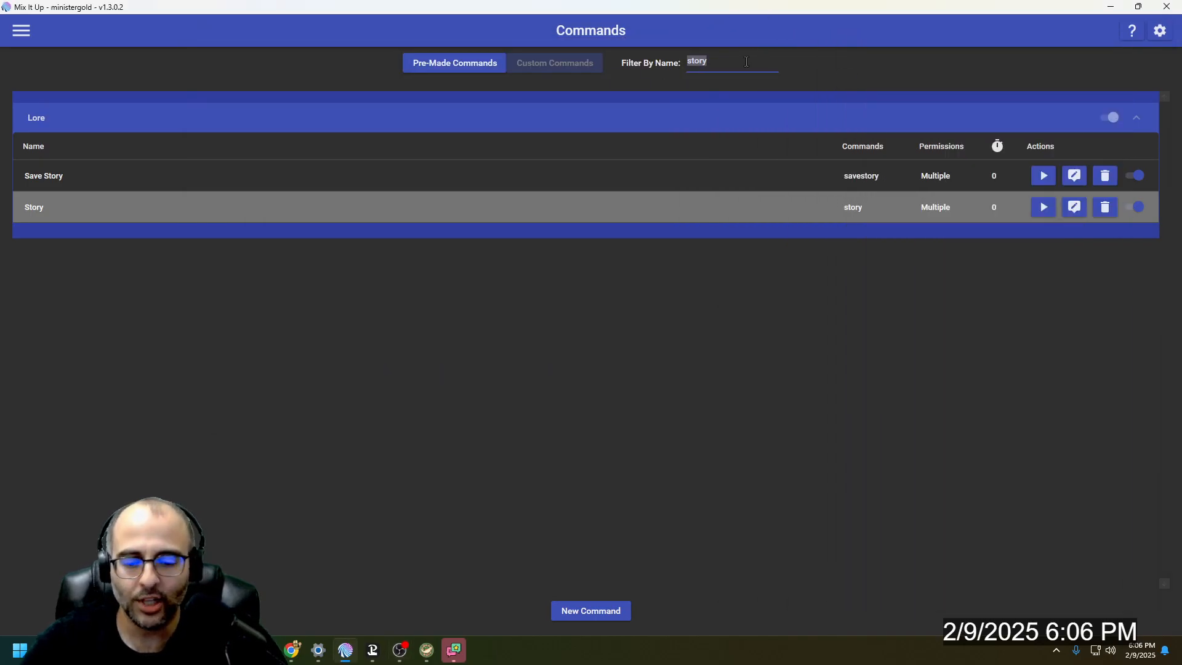
text(recap)
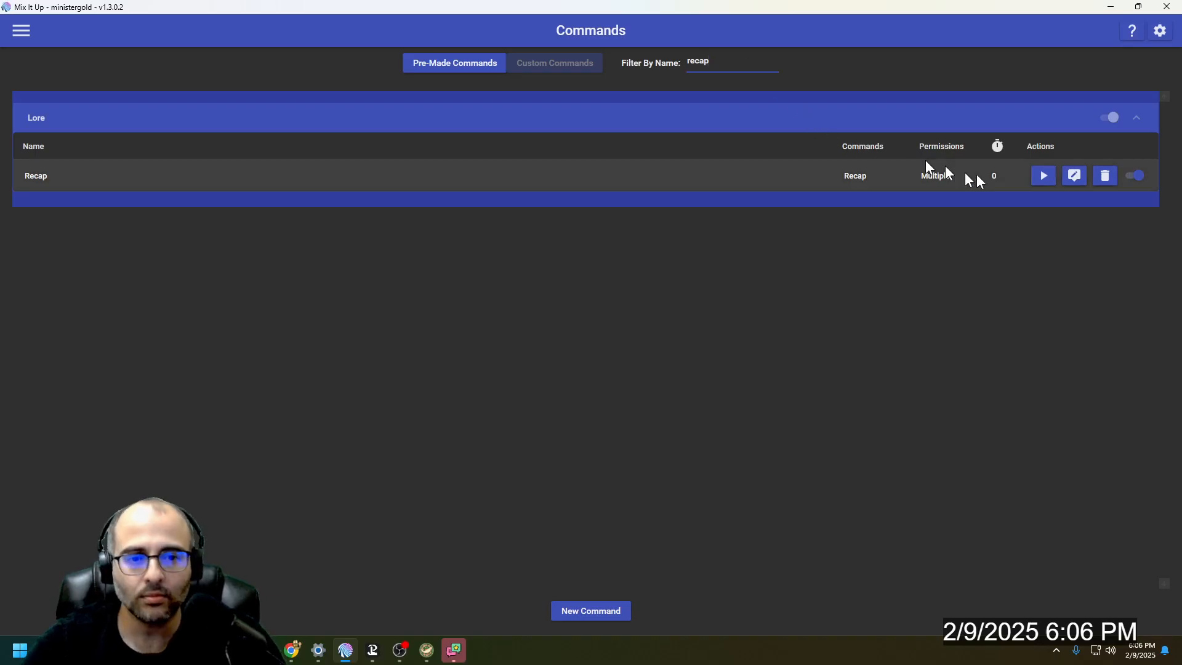
click(1074, 177)
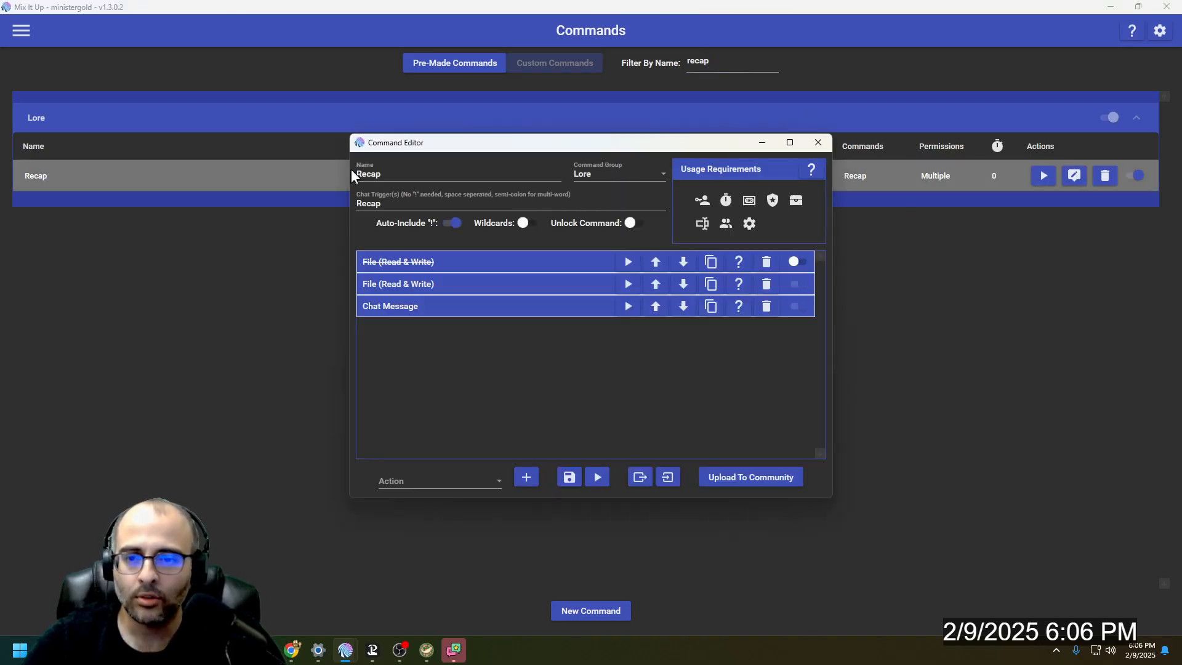
- Change the Recap command's chat trigger to lowercase "recap" and check which roles are allowed to use it
double_click(386, 204)
text(re)
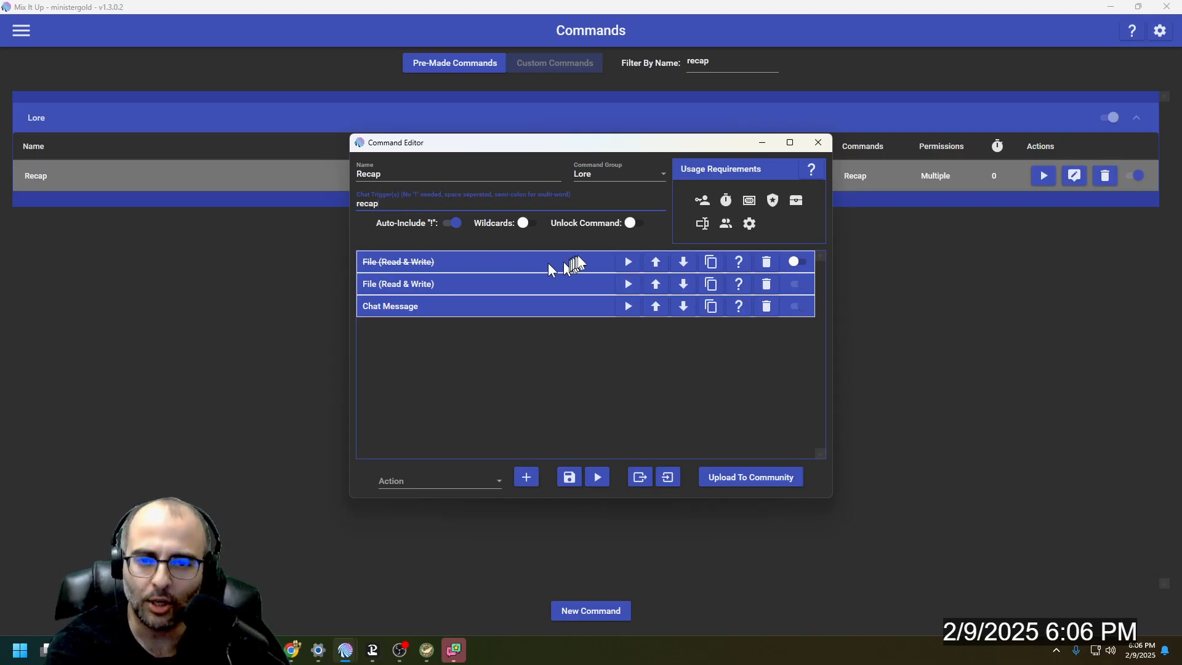
click(706, 210)
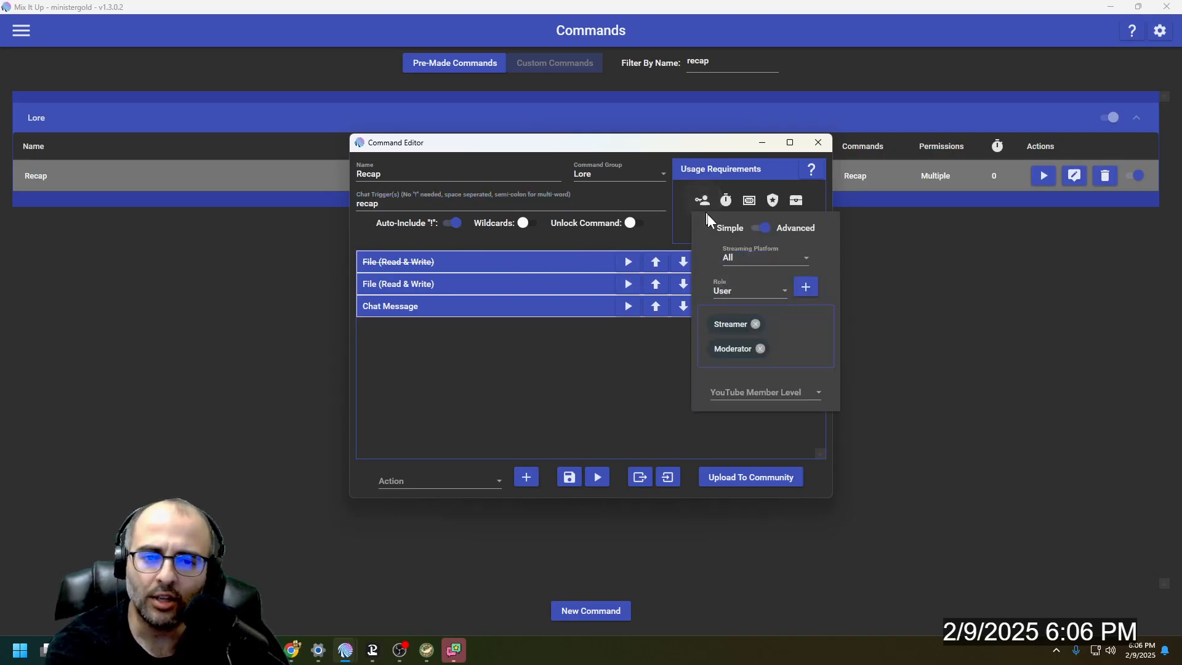
click(578, 360)
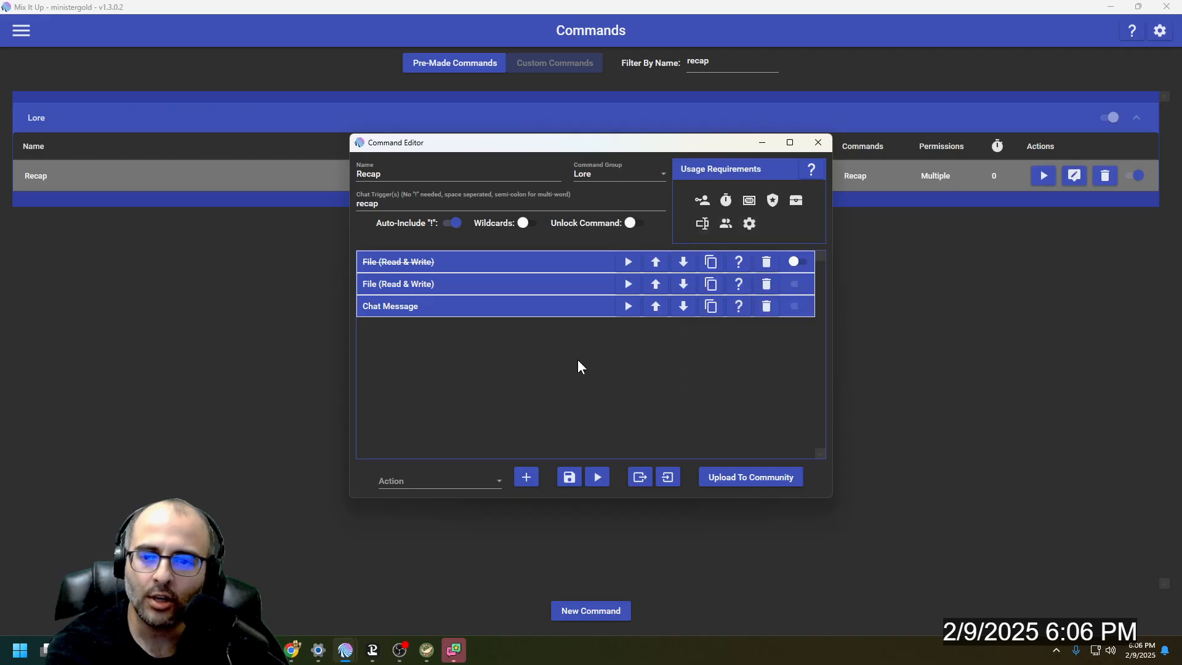
- Review the enabled File (Read & Write) action's file path and special identifier, and find its type among the available actions
click(451, 286)
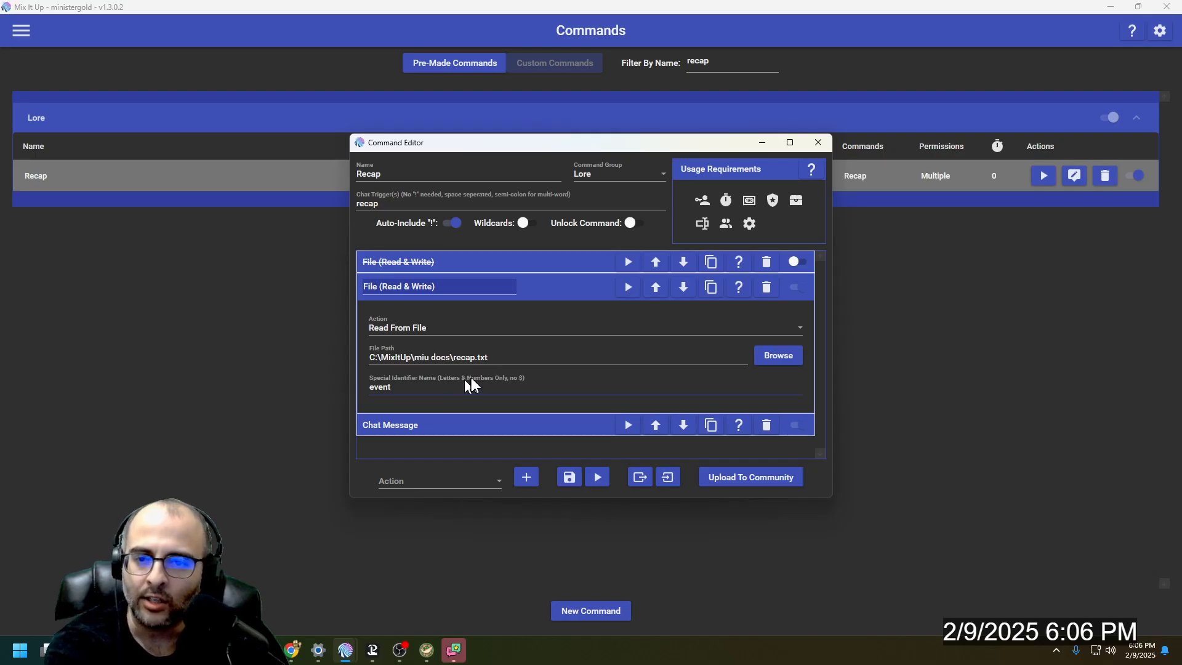
click(444, 489)
click(456, 339)
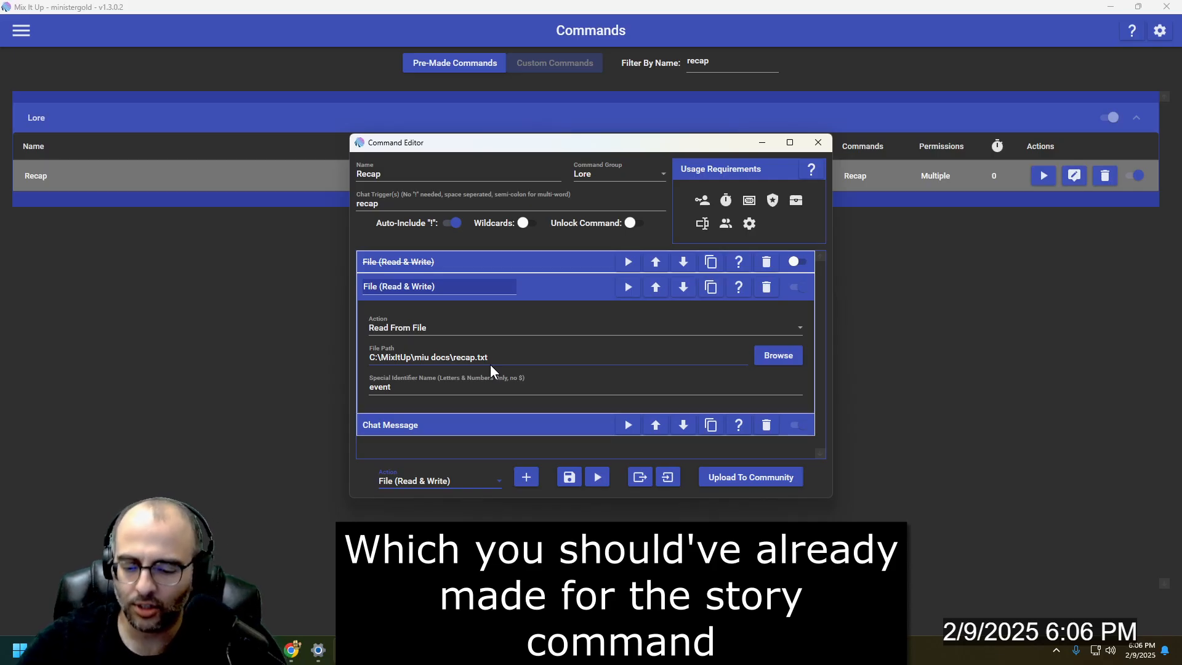
key(super)
text(notepad)
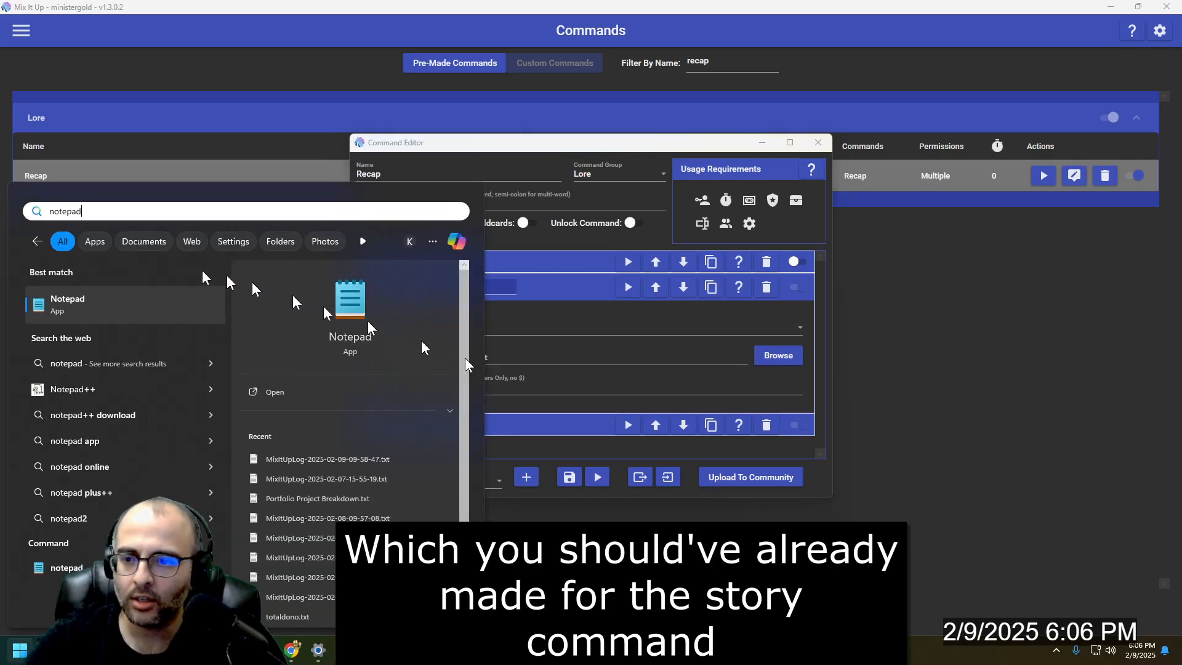
click(915, 314)
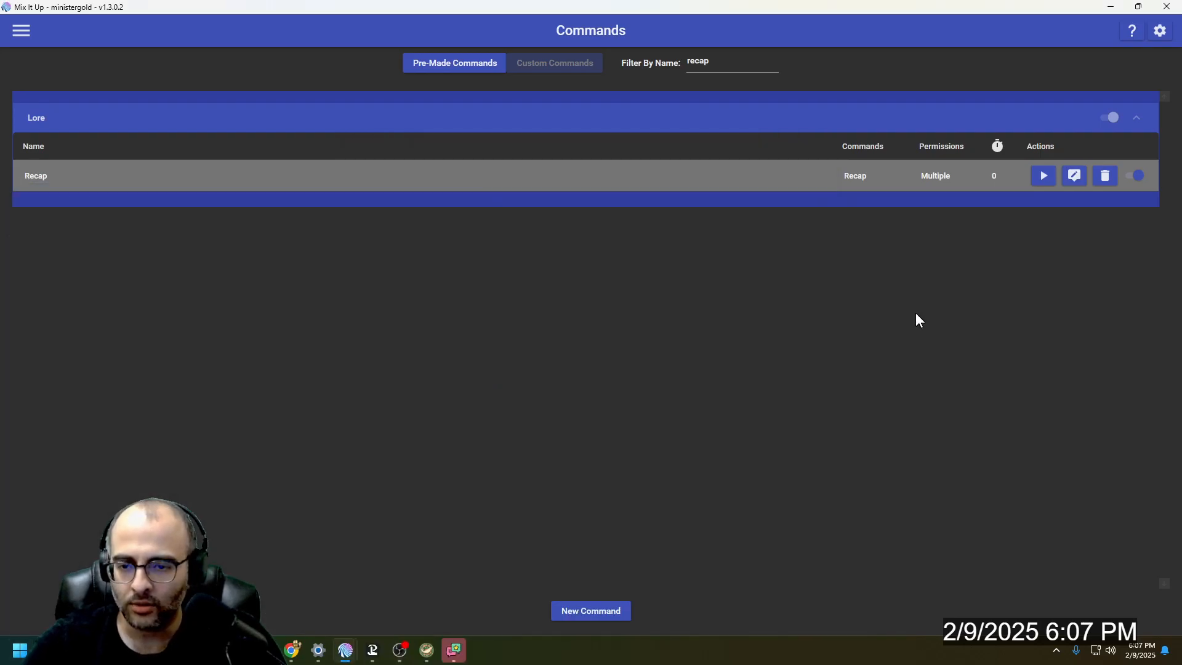
key(alt+Tab)
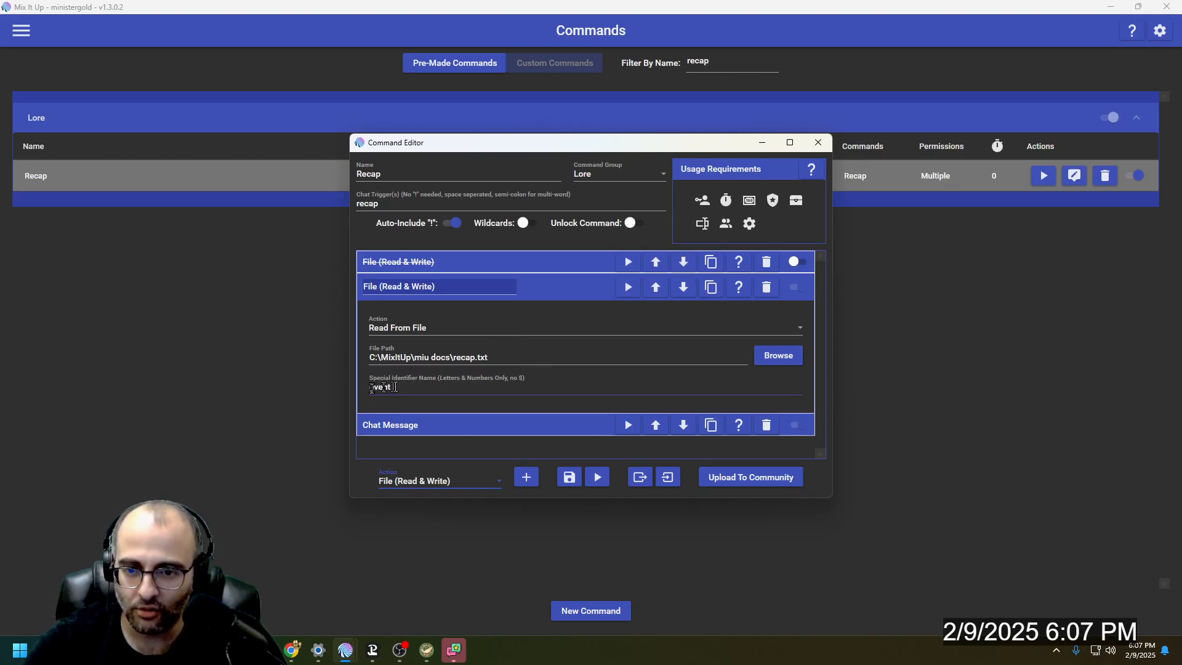
- Compare the Chat Message text with the special identifier in the Read From File action, and save the Recap command
click(553, 286)
click(515, 308)
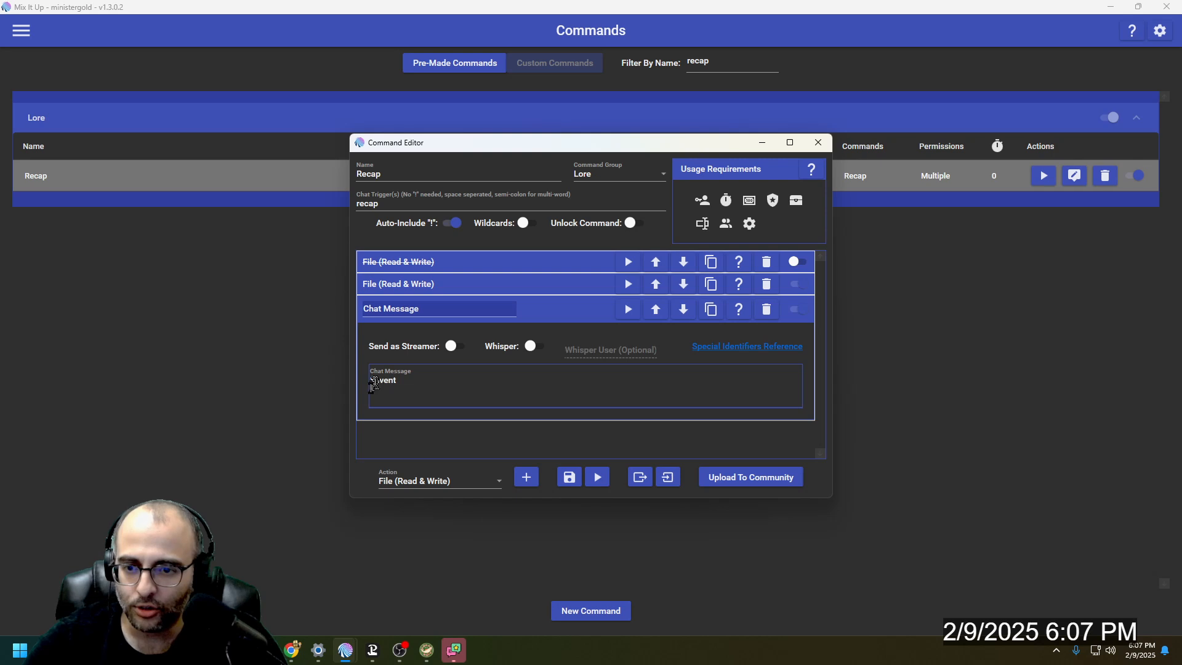
click(448, 288)
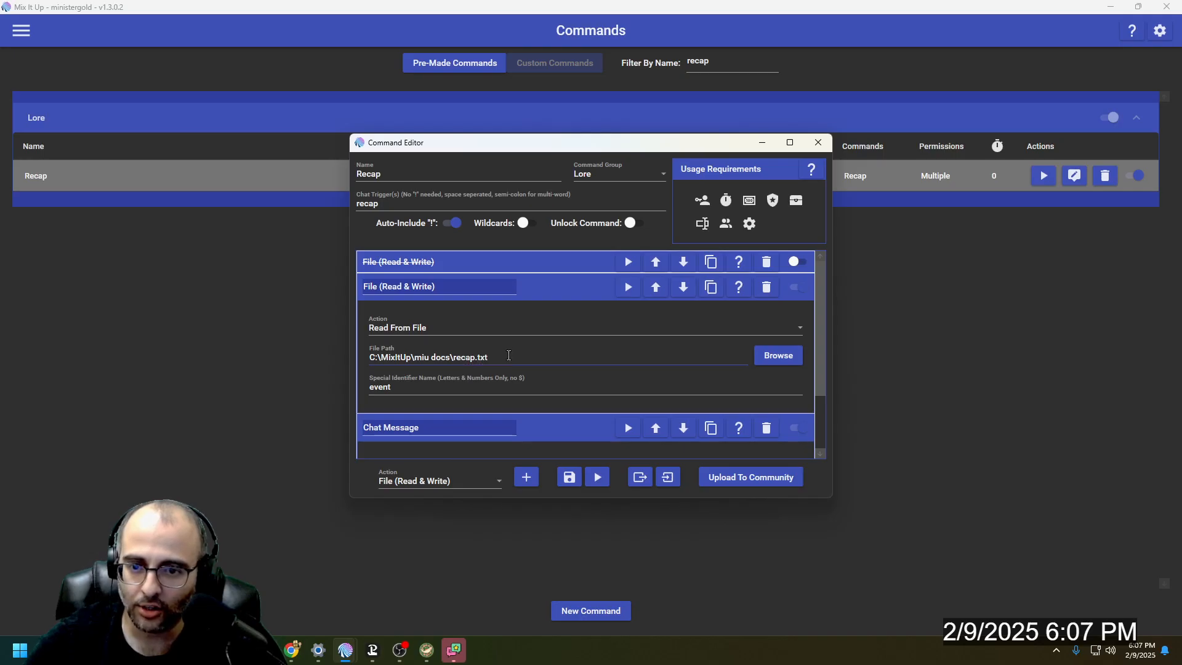
click(542, 291)
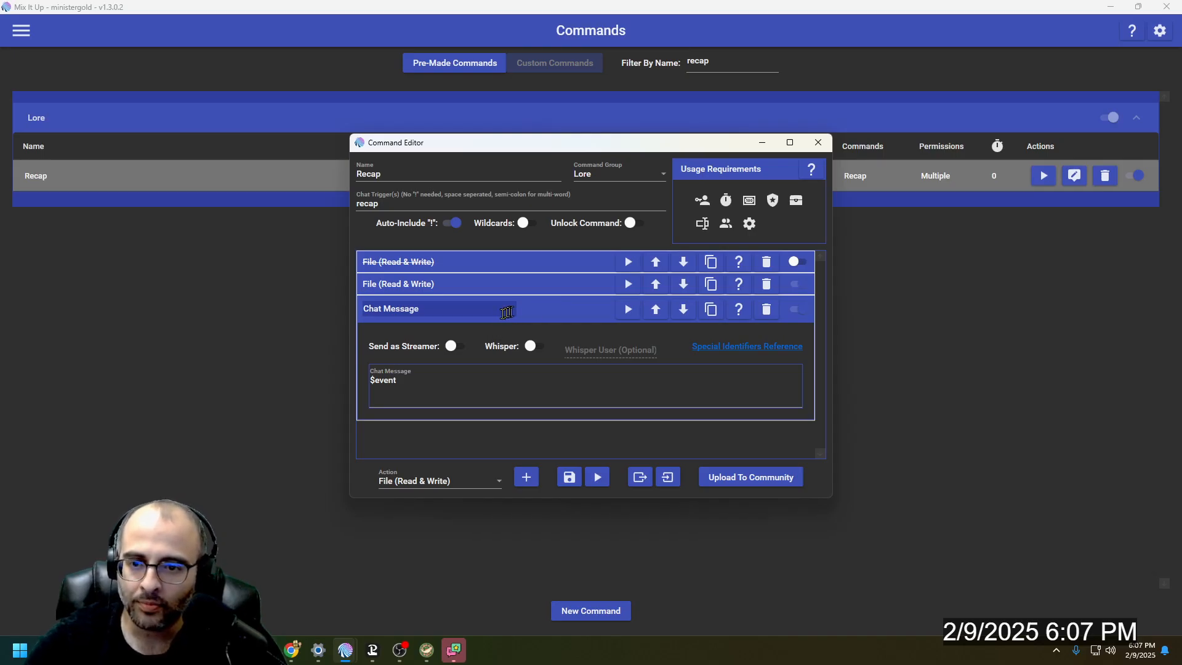
click(528, 313)
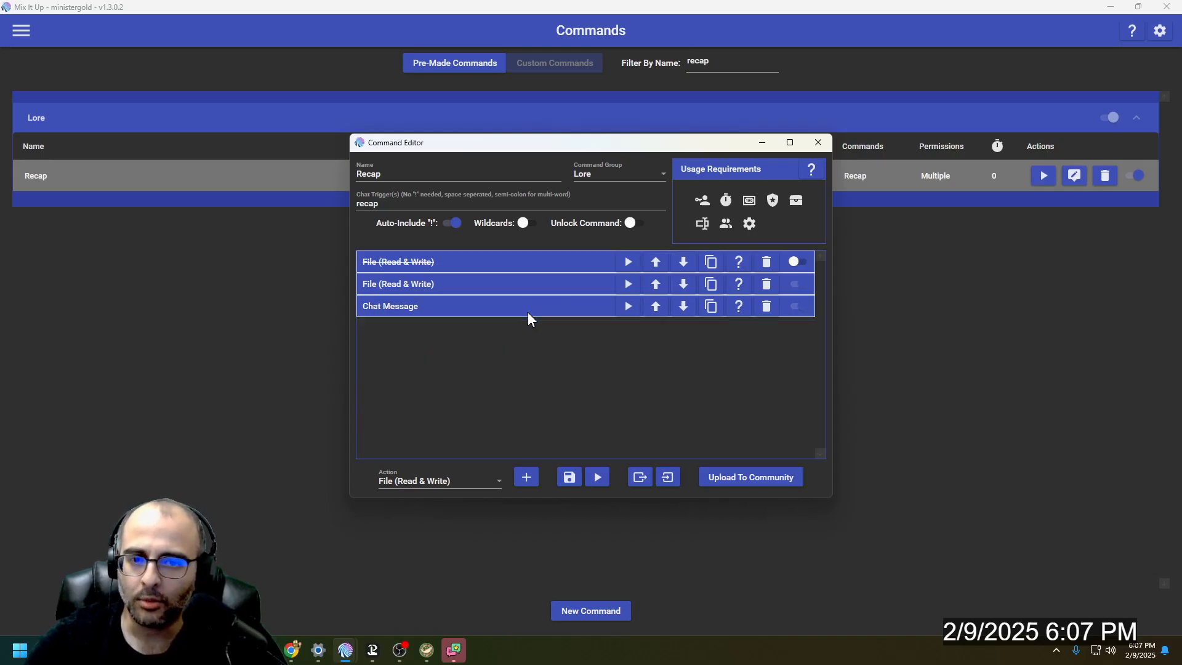
click(570, 478)
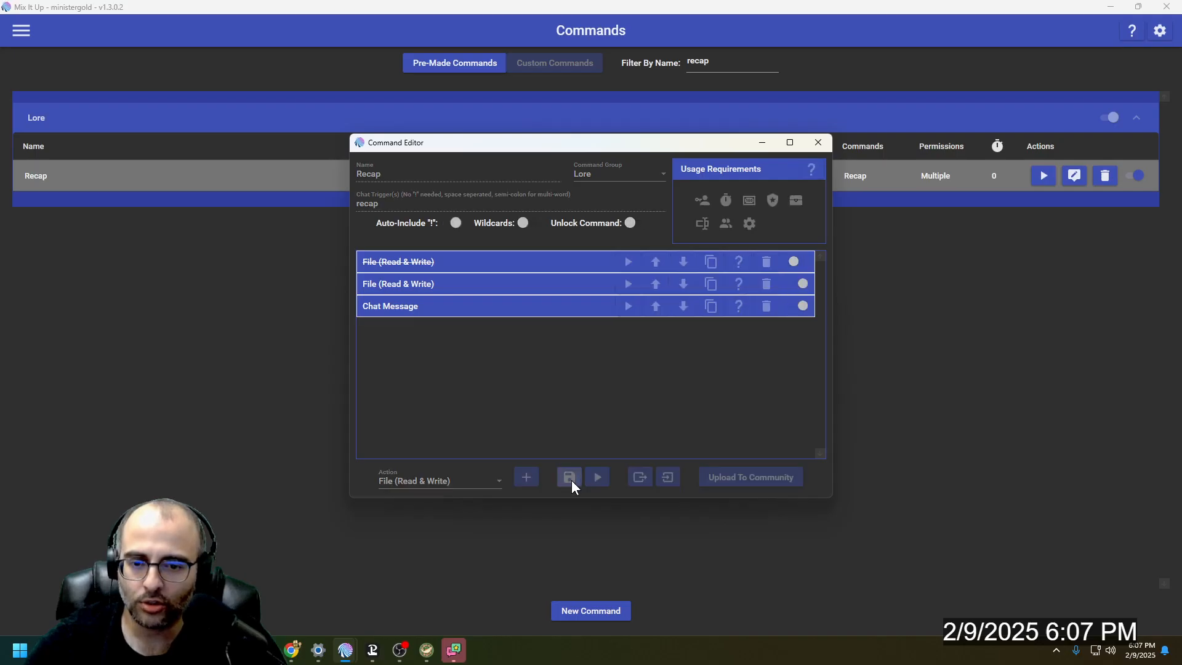
- Send "!story He got married and had really cool kids." in stream chat
key(alt+Tab)
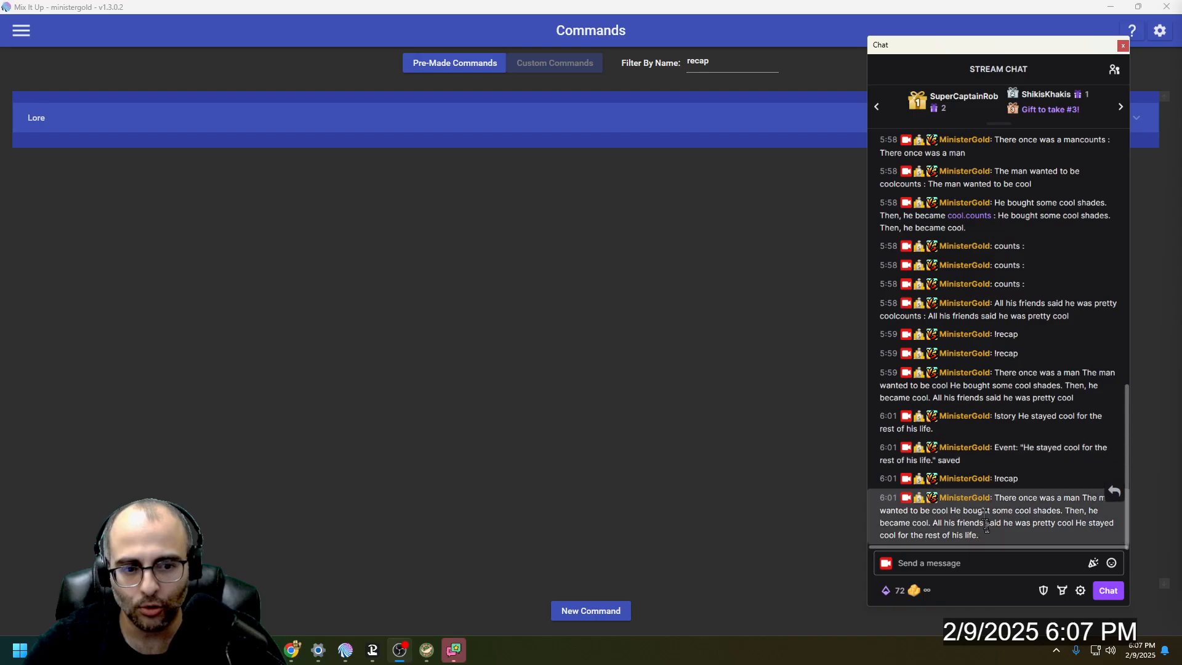
click(1009, 564)
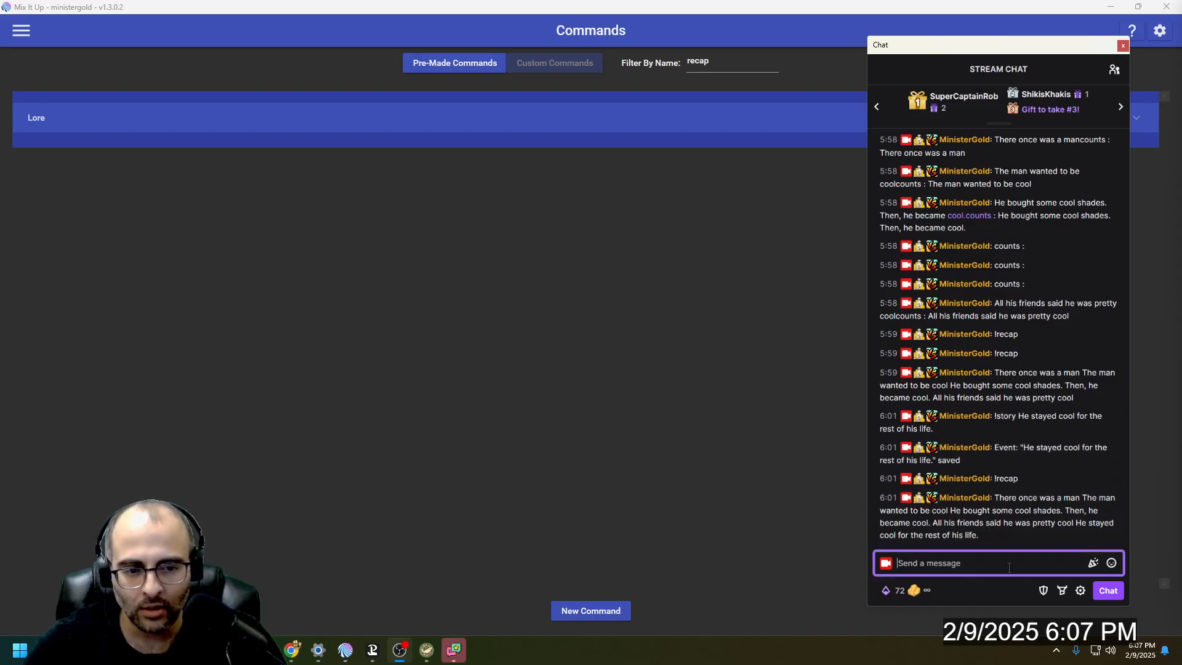
text(!so)
key(BackSpace)
text(t)
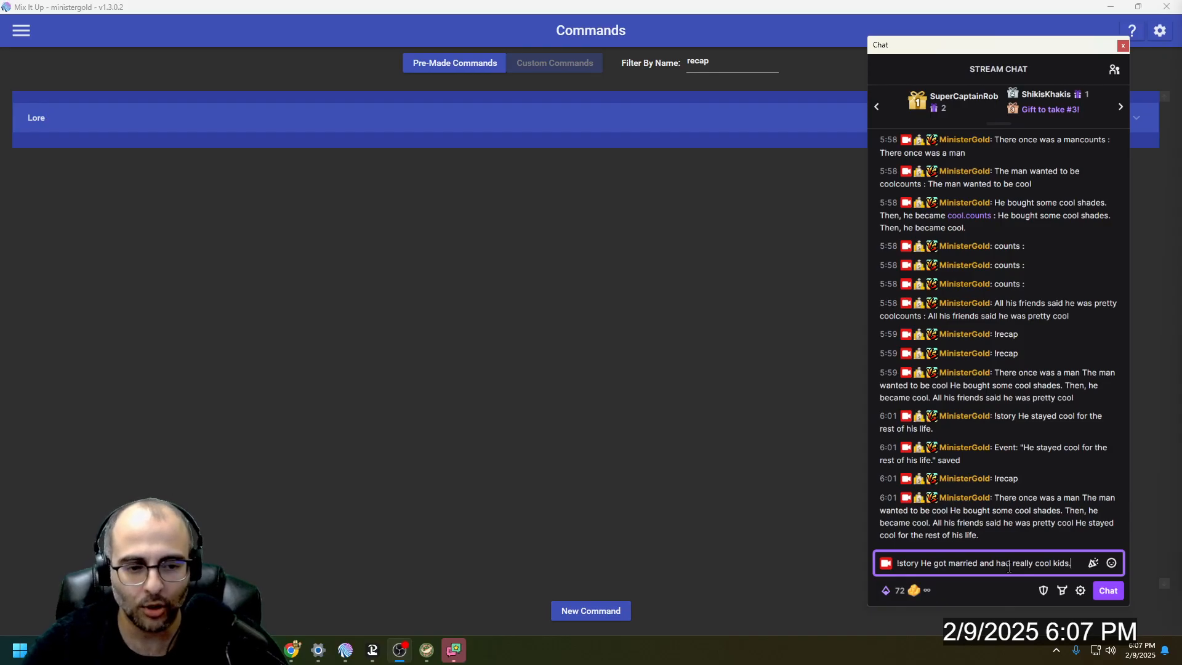
key(Return)
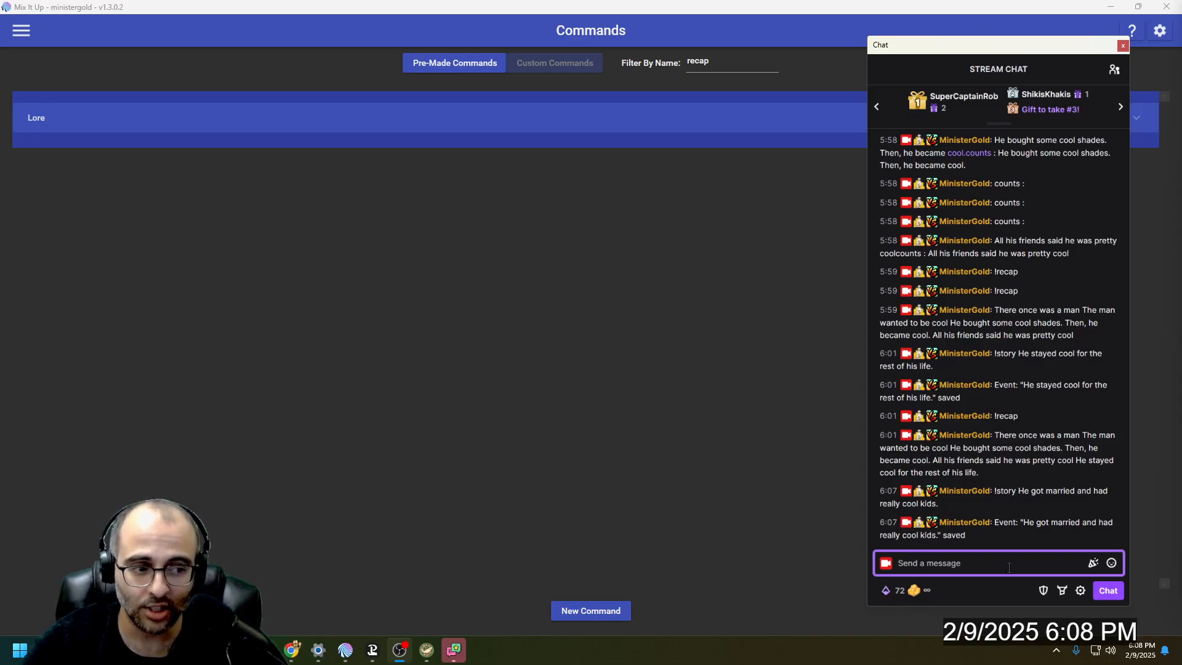
- Enlarge the stream chat's text, widen its window and send "!recap"
text(!recap)
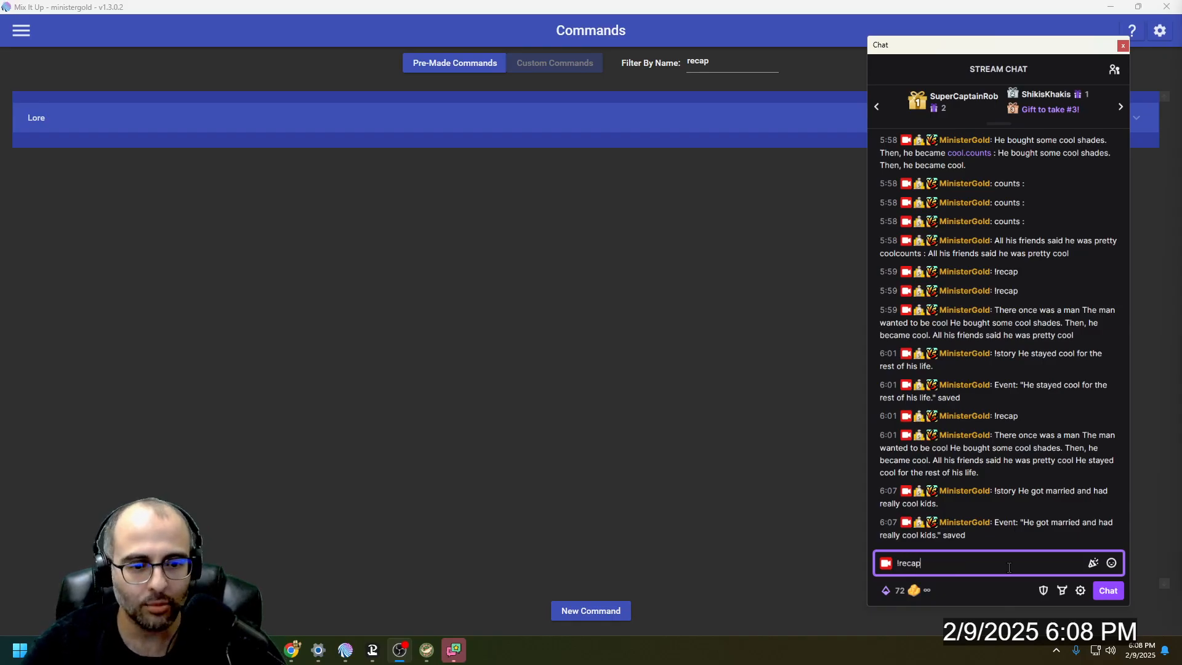
click(1026, 511)
scroll(1025, 508, up, 6)
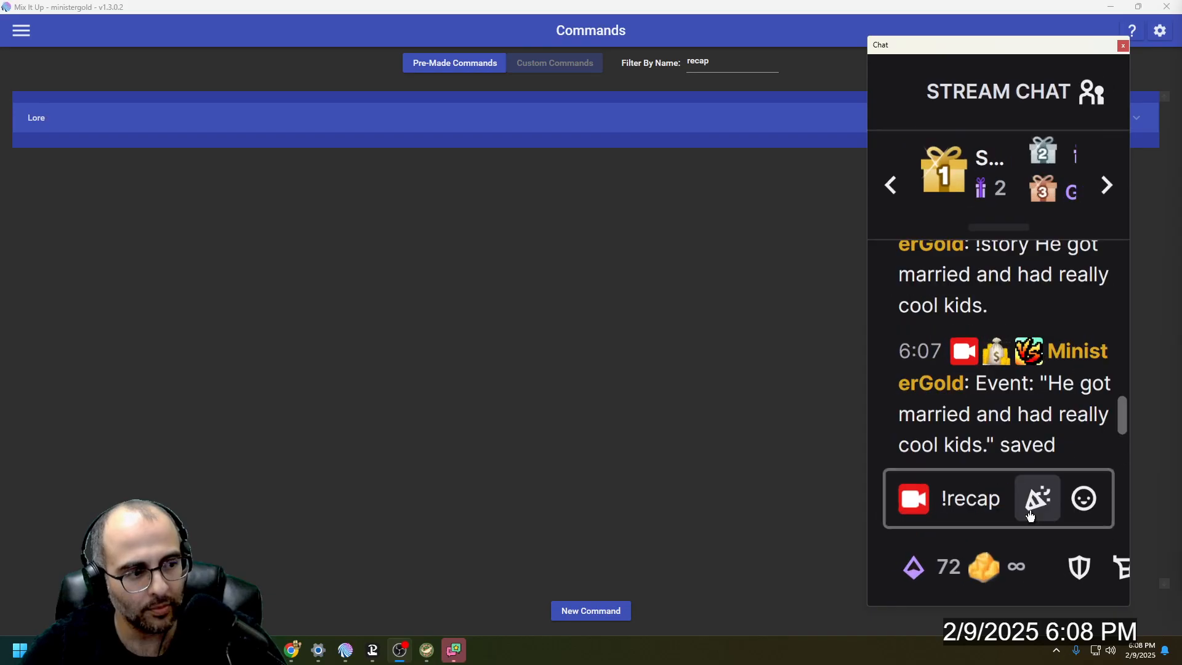
drag(868, 398, 643, 397)
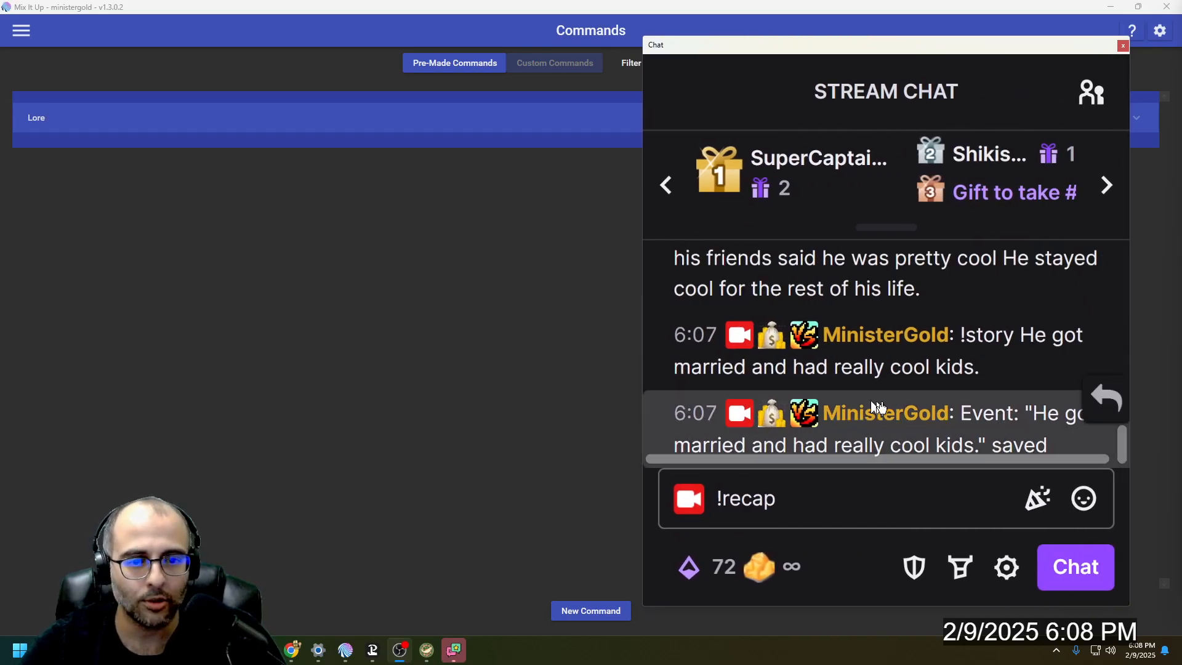
click(891, 501)
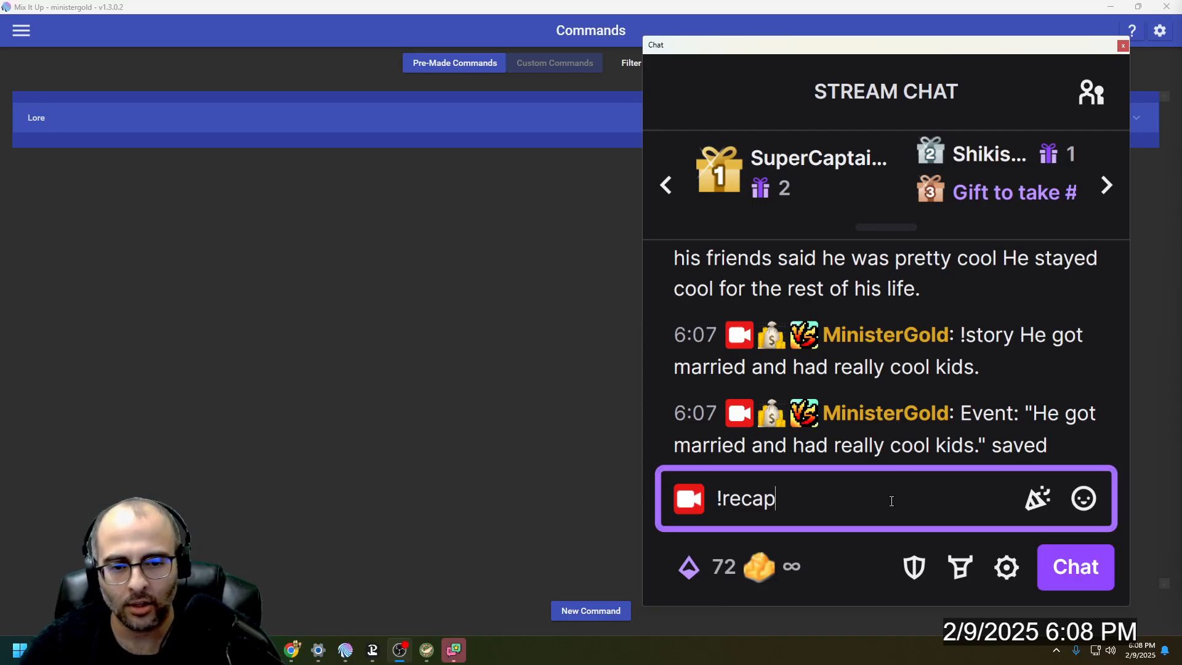
key(Return)
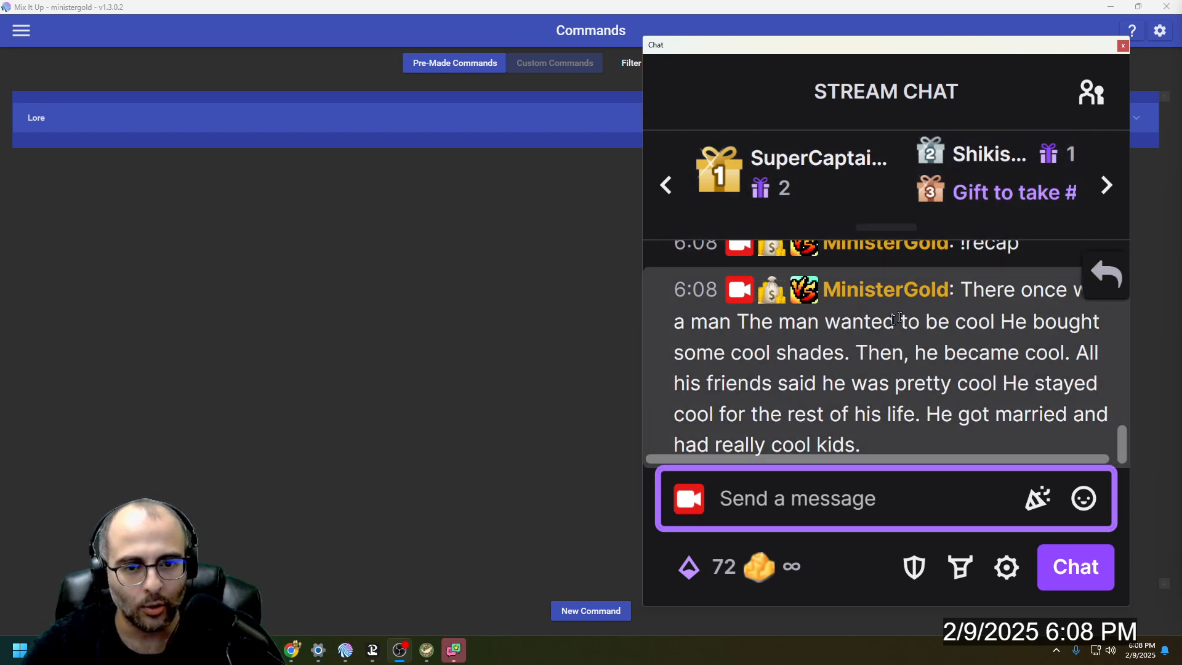
click(727, 327)
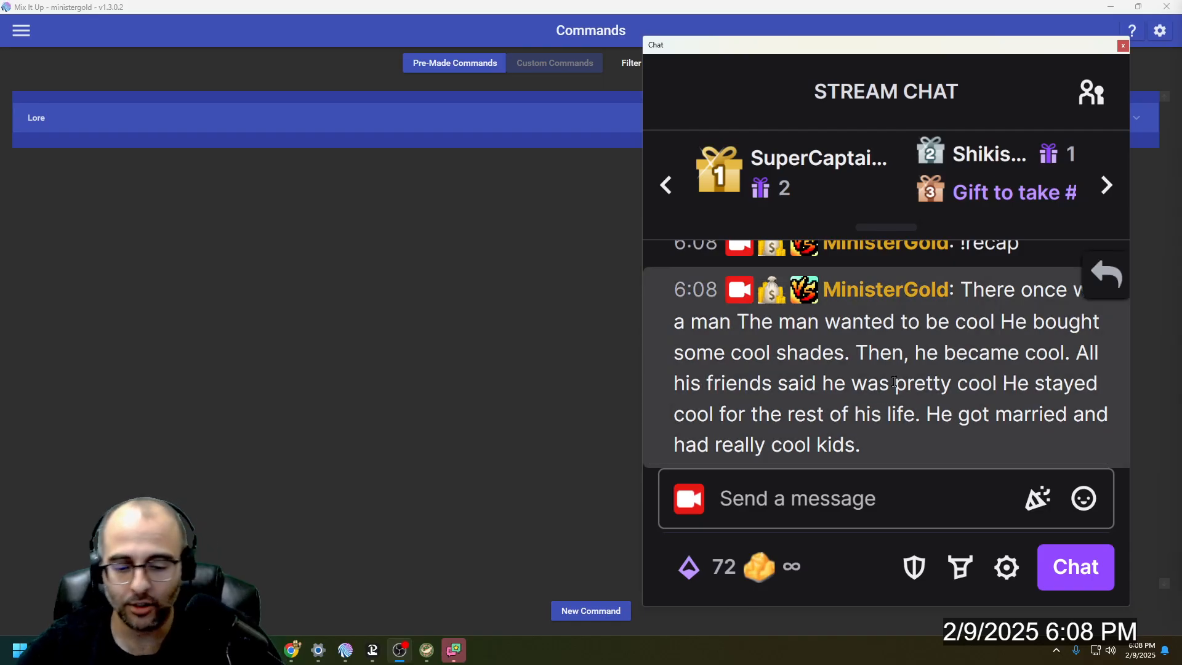
key(super)
text(recap)
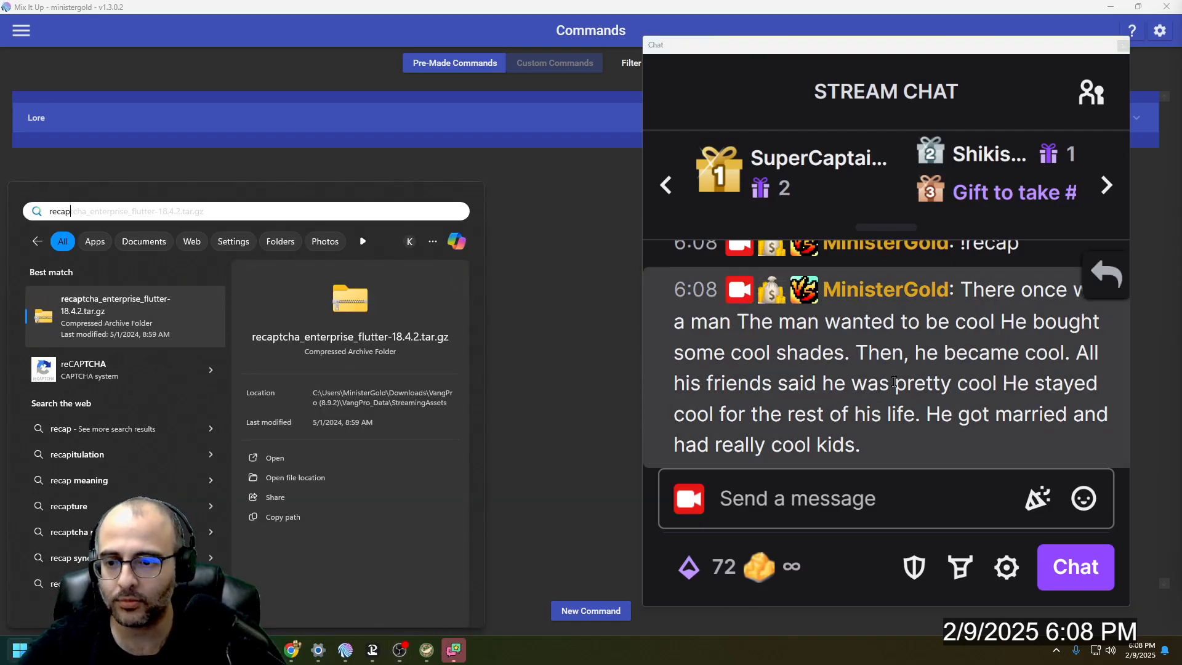
key(BackSpace)
key(BackSpace)
key(BackSpace)
- Switch to File Explorer, open recap.txt from C:\MixItUp\miu docs and examine the blank lines between its story sentences
key(super+e)
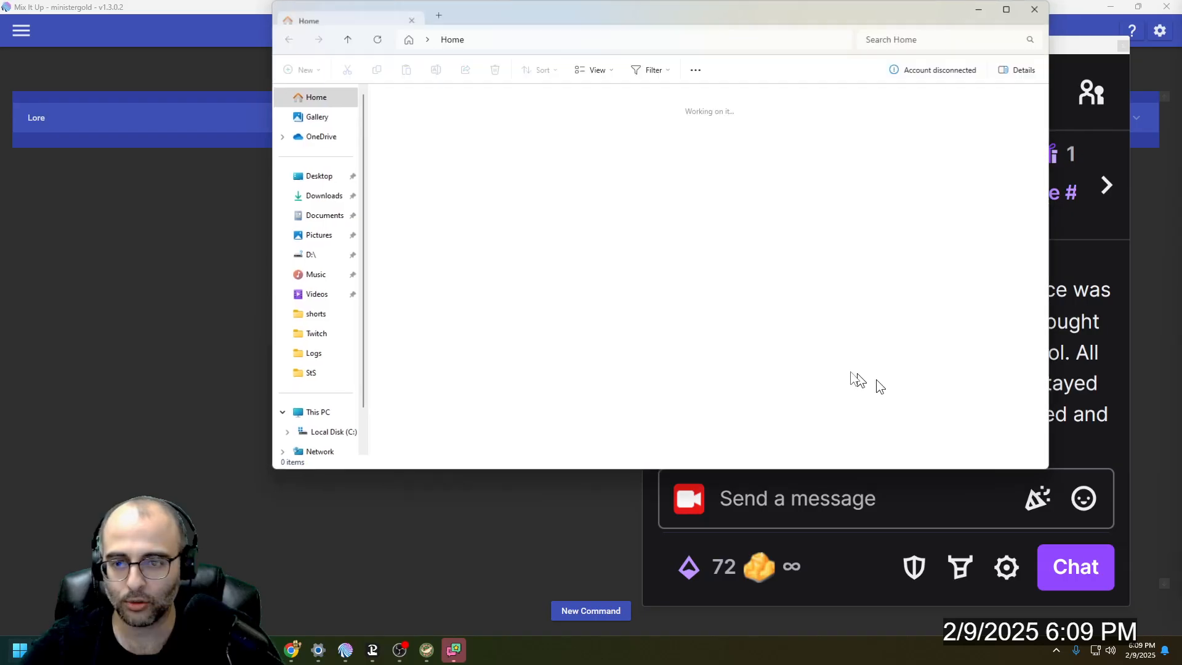
click(333, 413)
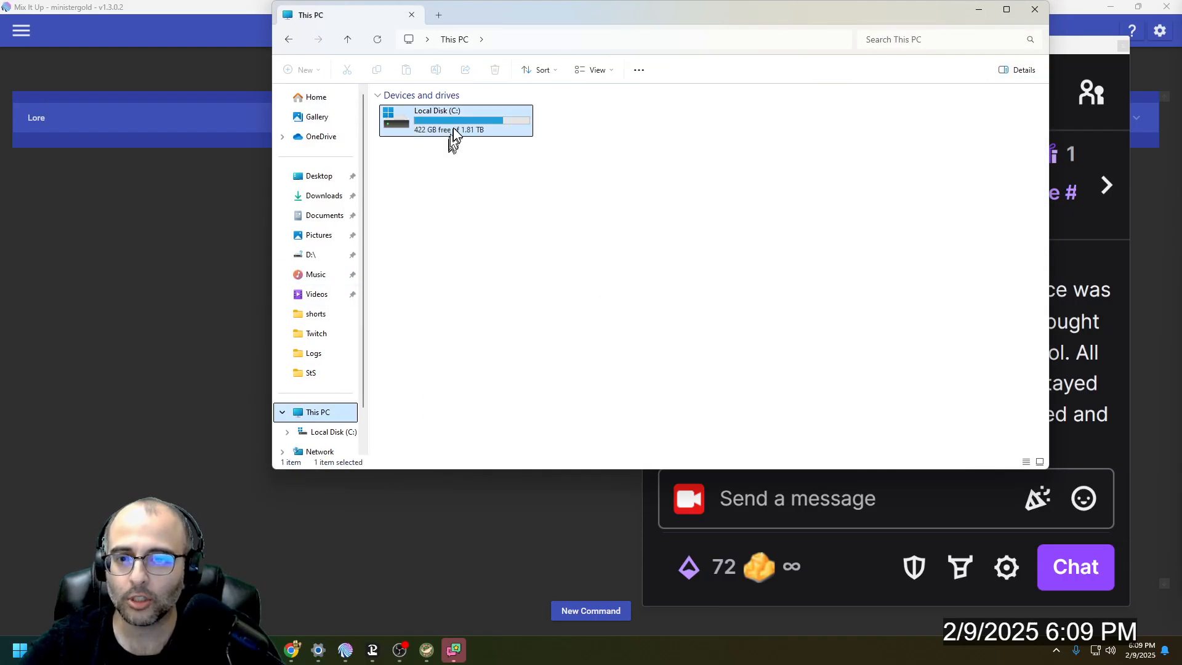
double_click(448, 135)
double_click(682, 130)
click(449, 145)
key(m)
key(Down)
key(Return)
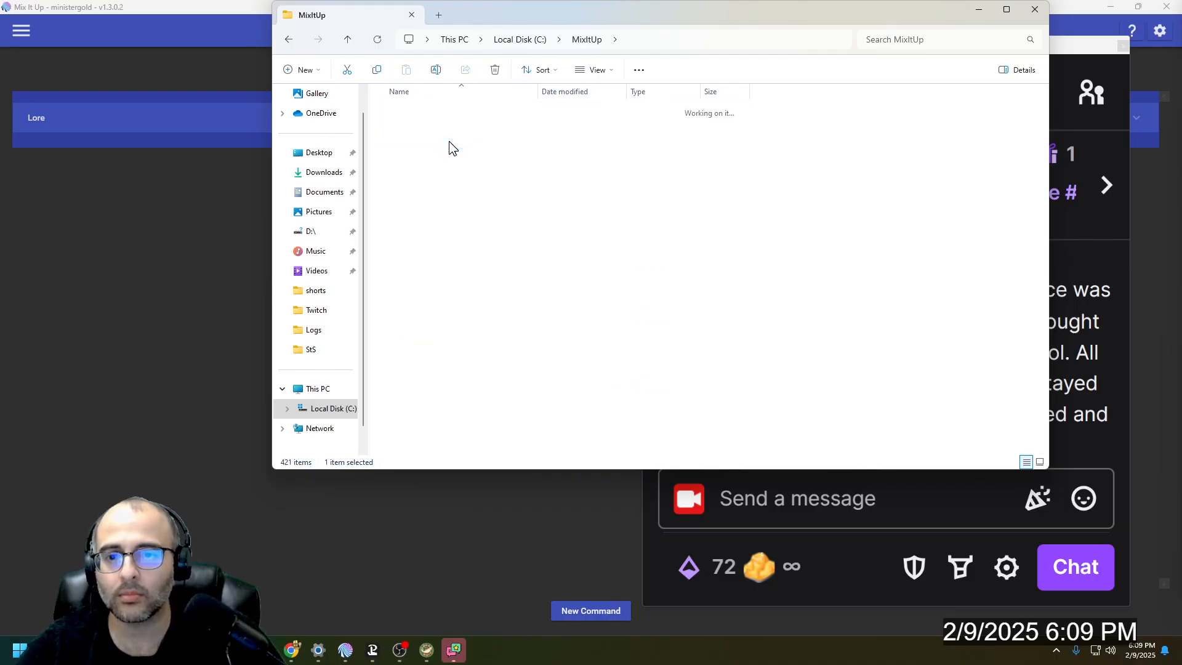
key(r)
key(Return)
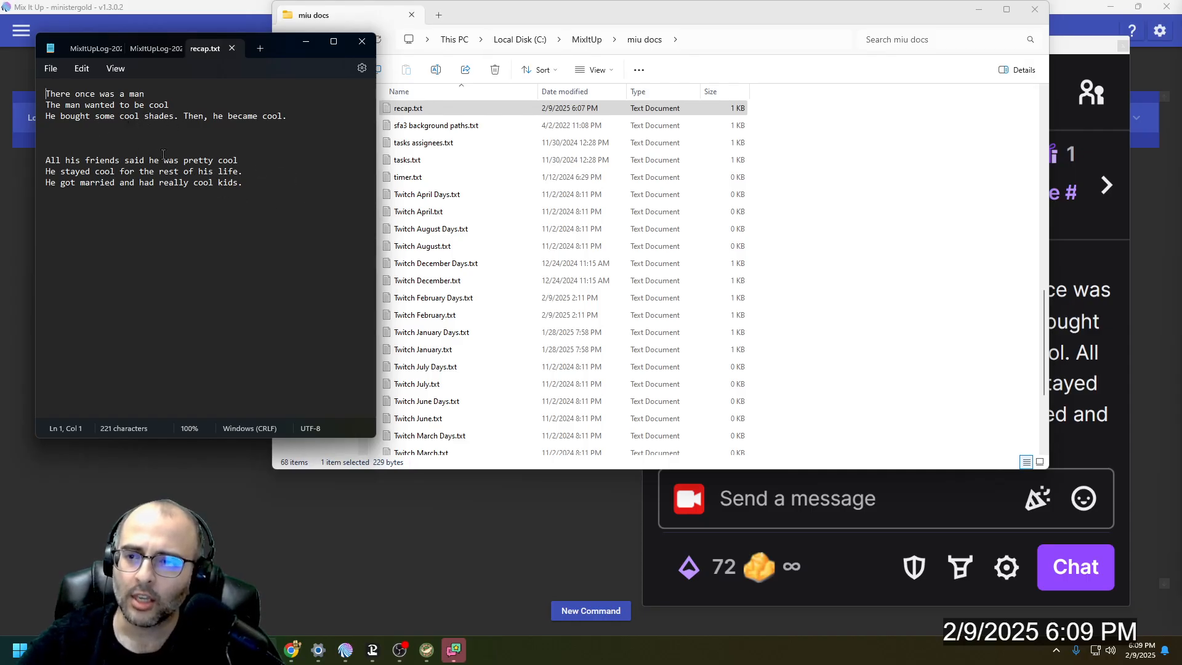
drag(98, 149, 49, 129)
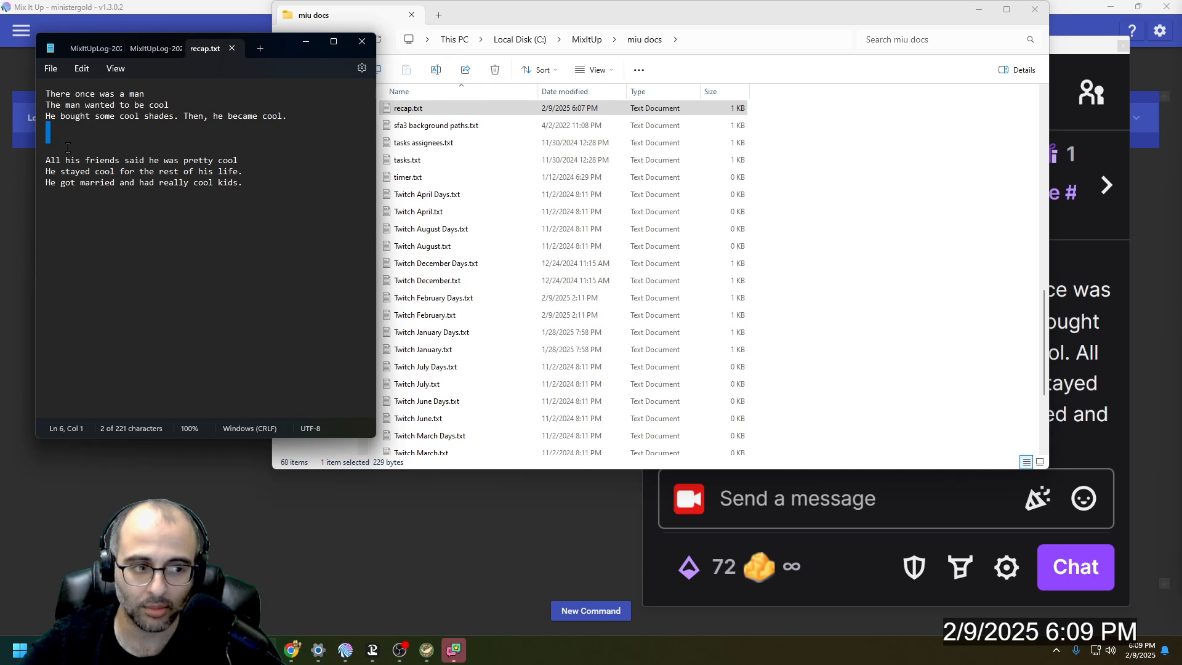
click(63, 151)
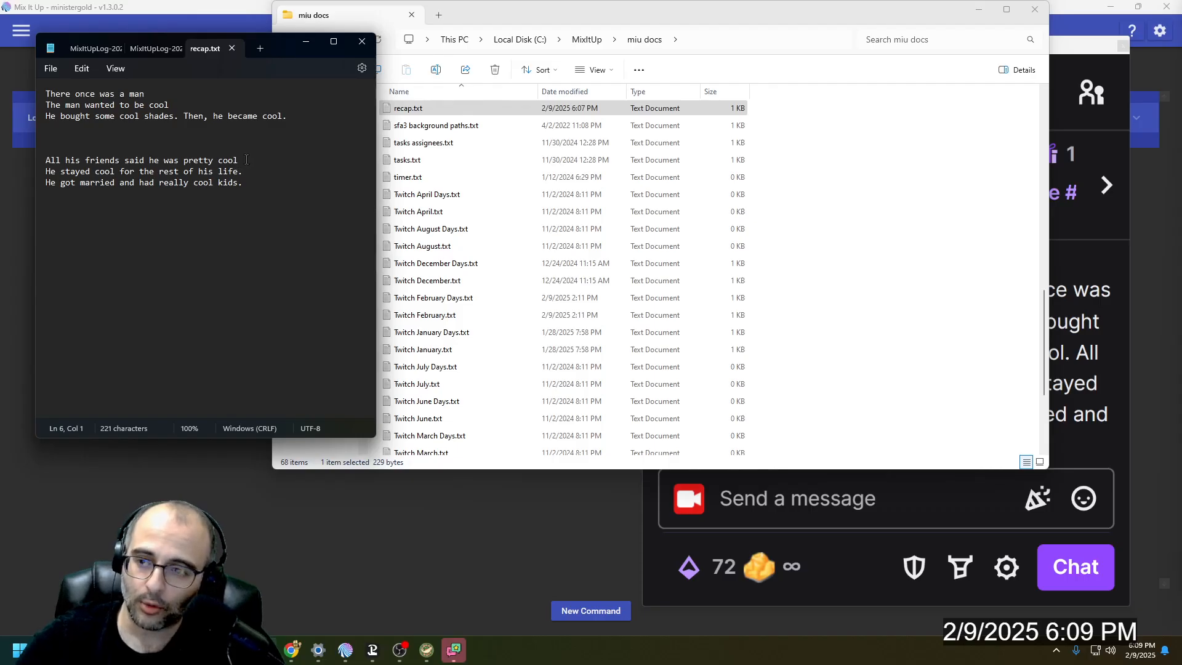
- Copy the entire text of recap.txt into a new Notepad document
key(ctrl+a)
key(ctrl+c)
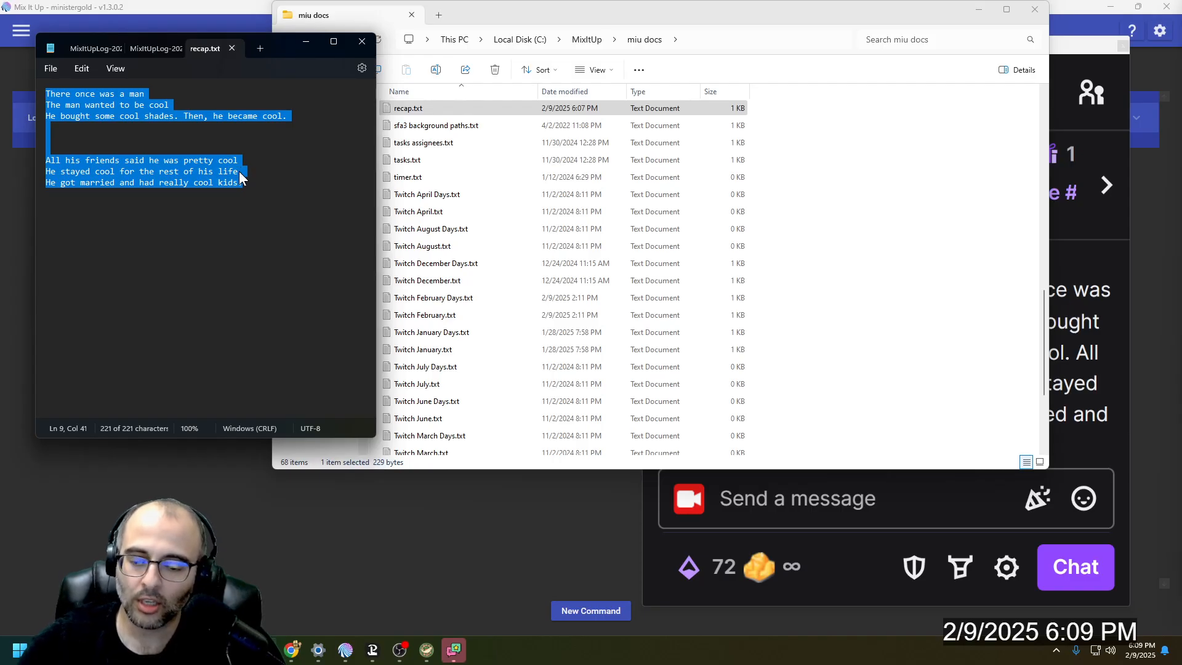
key(super)
text(notepad)
key(Return)
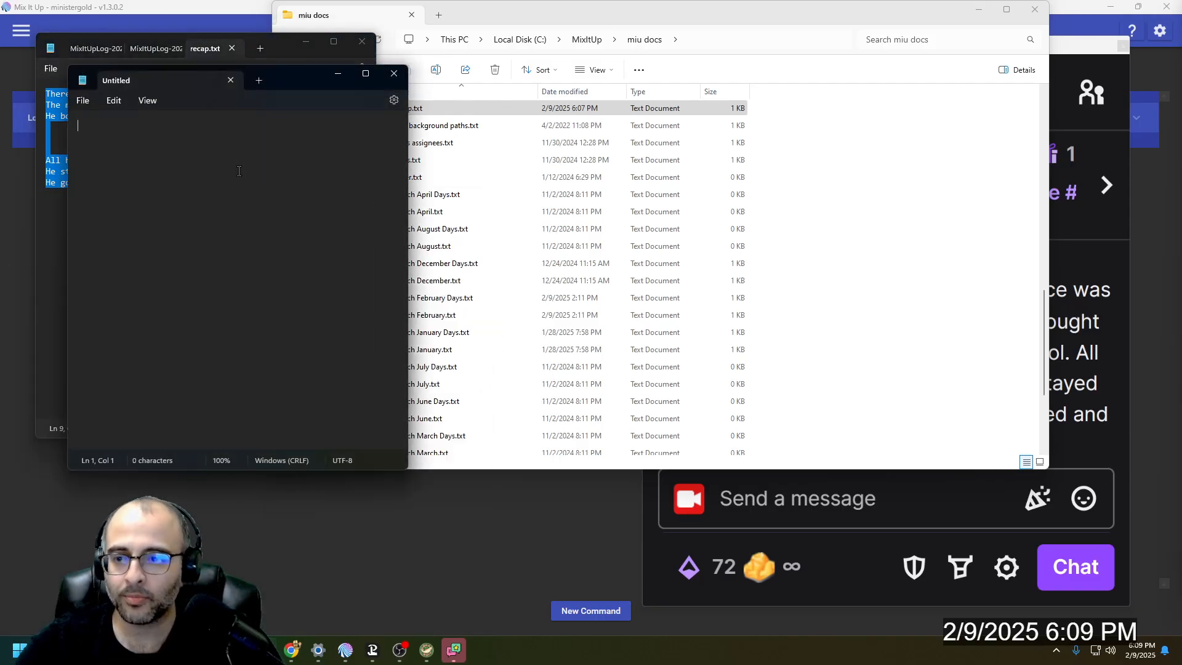
key(ctrl+v)
key(ctrl+s)
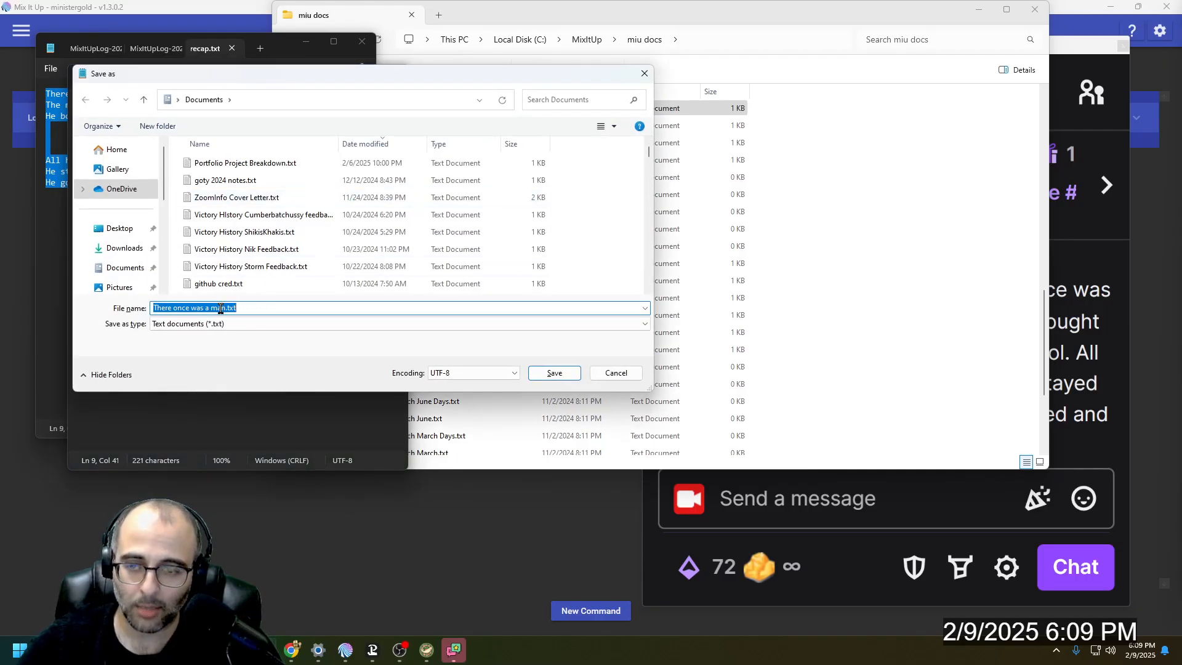
click(221, 308)
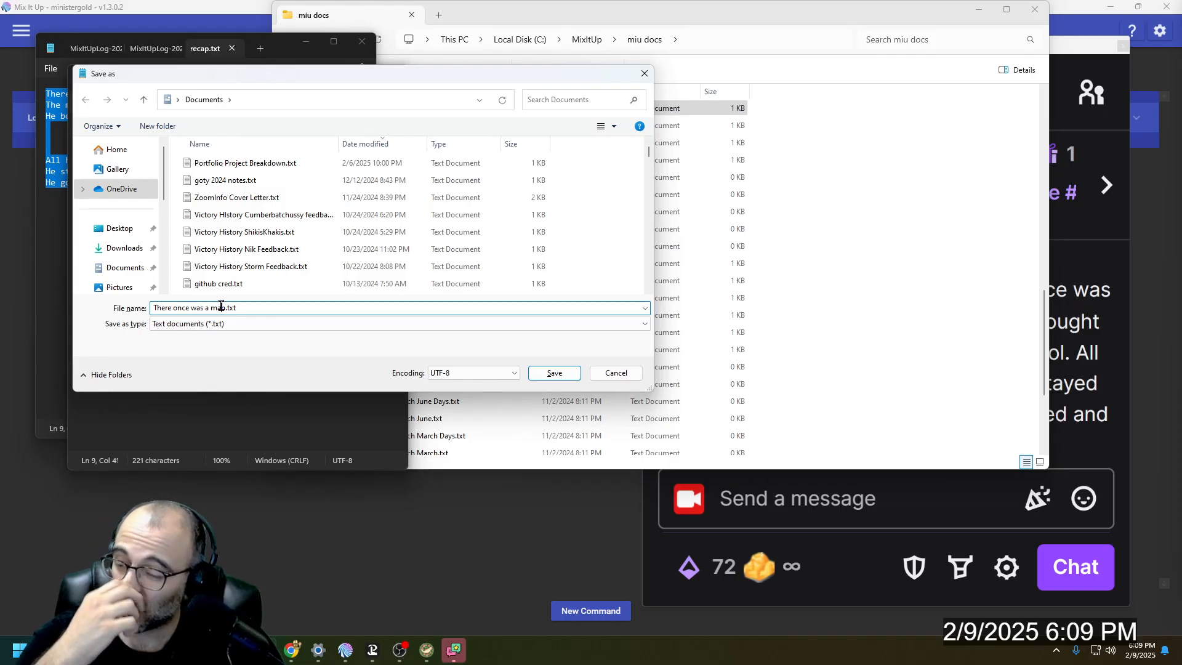
click(645, 74)
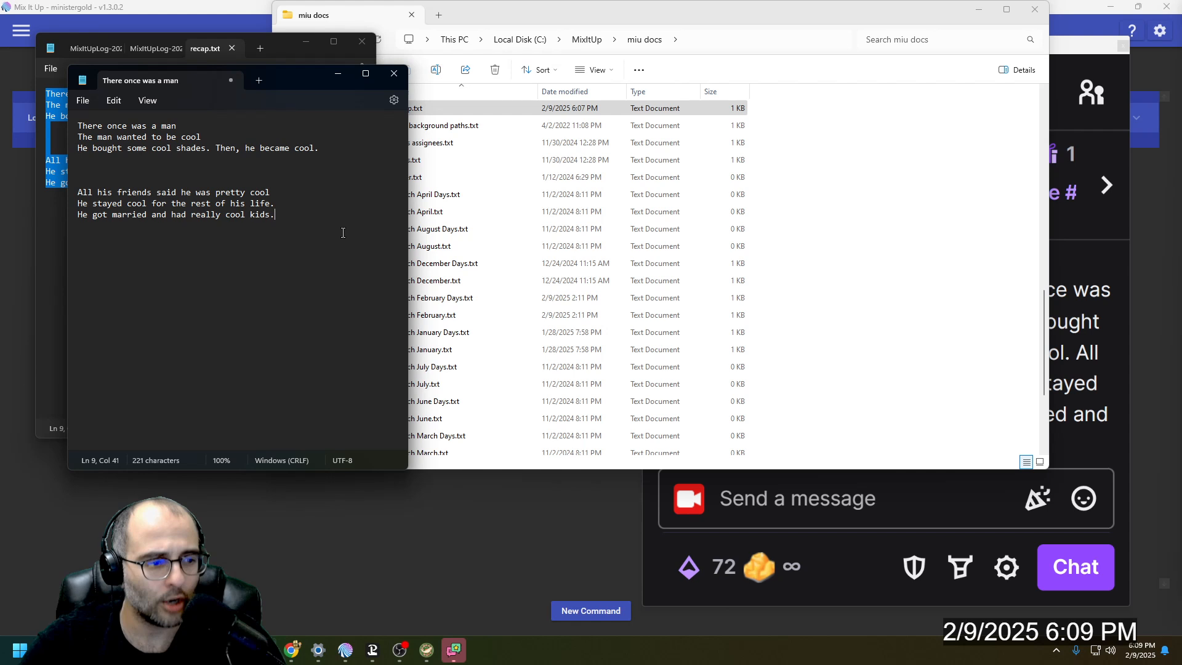